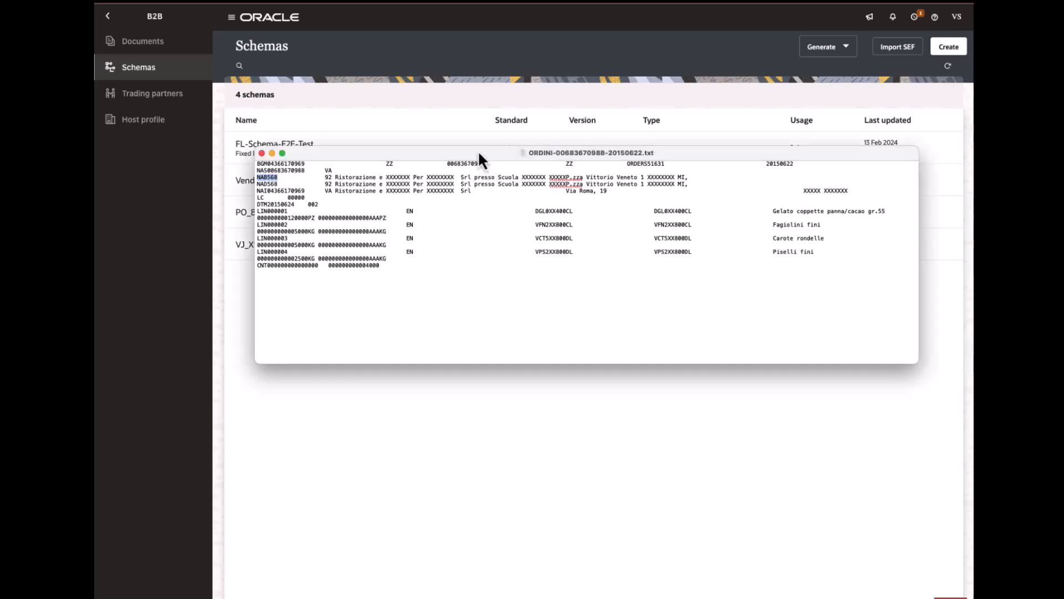
Examine the sample fixed-length order file and the segment names at the start of its lines.
drag(478, 152, 476, 160)
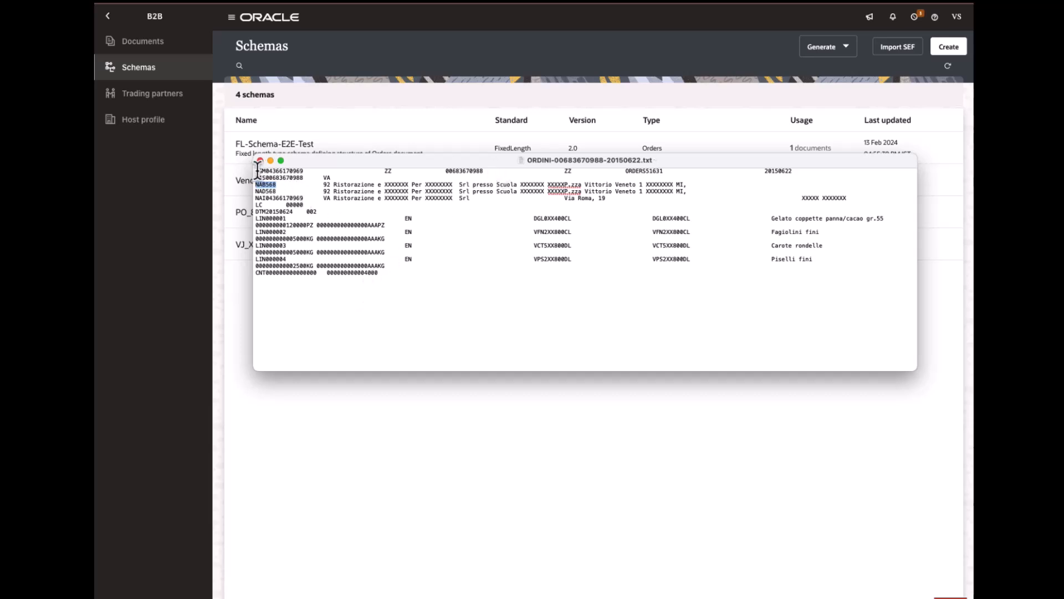
drag(257, 169, 421, 277)
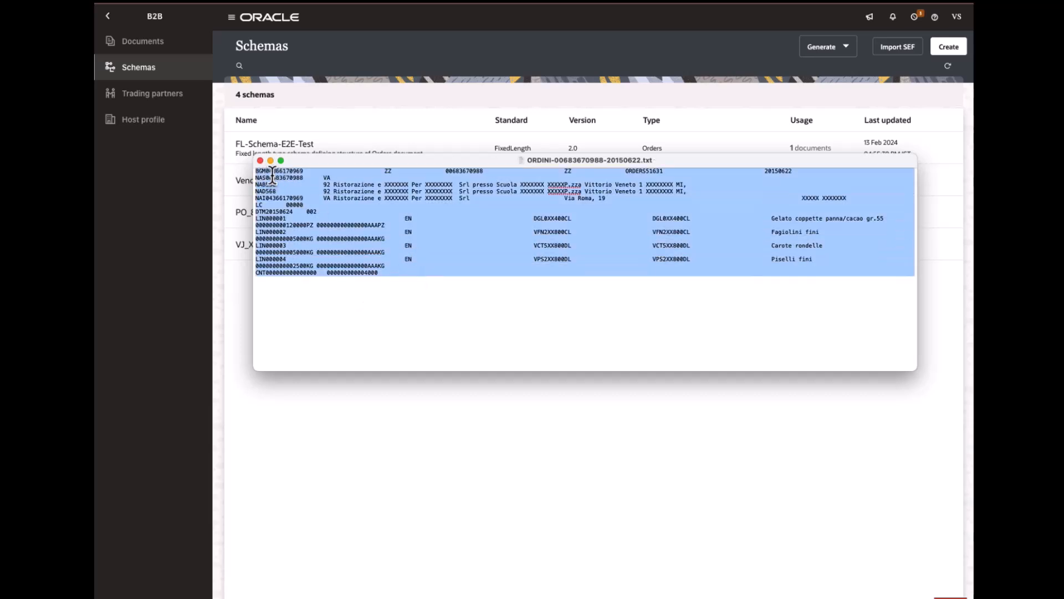
click(269, 171)
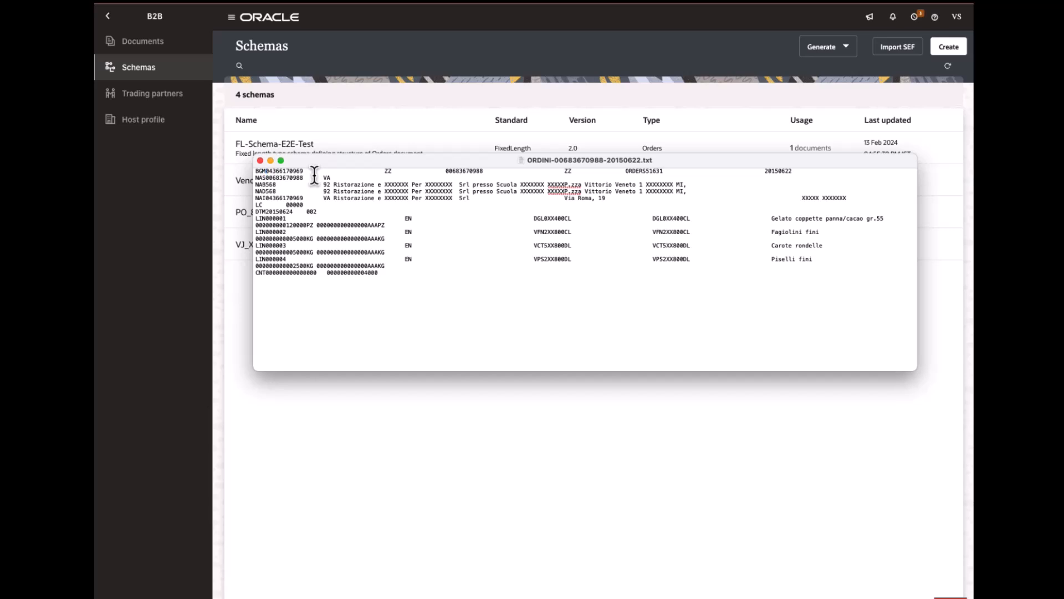
double_click(259, 172)
double_click(258, 178)
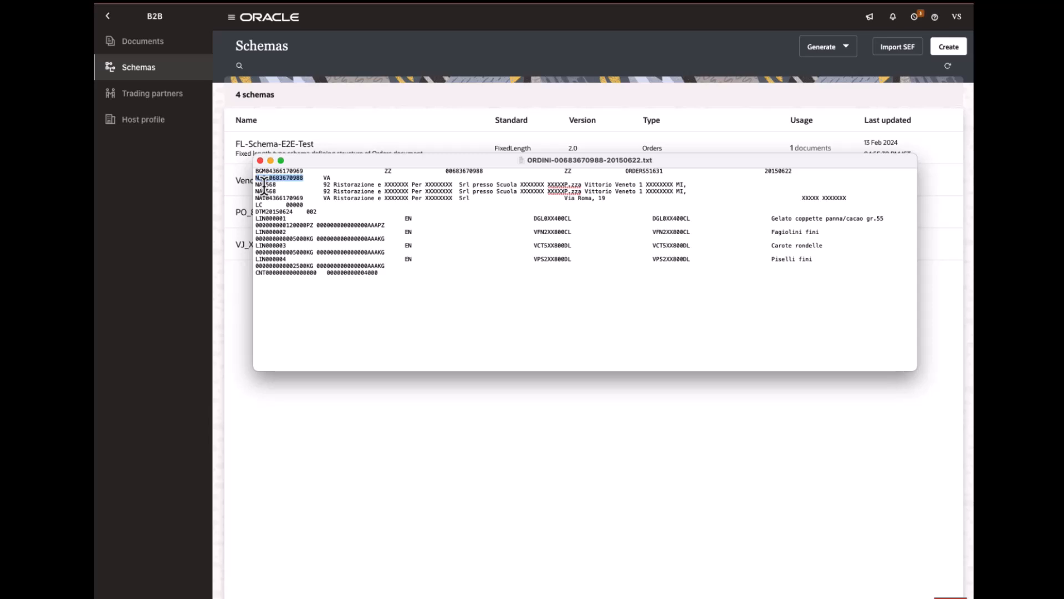
click(468, 90)
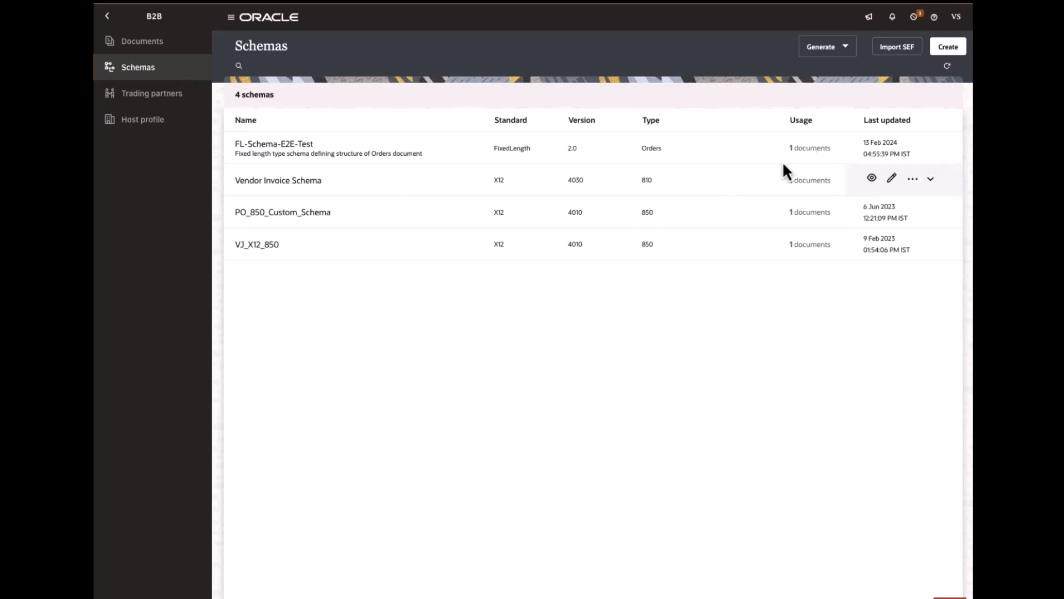
Start a new B2B schema named OrderFF with the FixedLength document standard and scan for 3 characters.
click(945, 65)
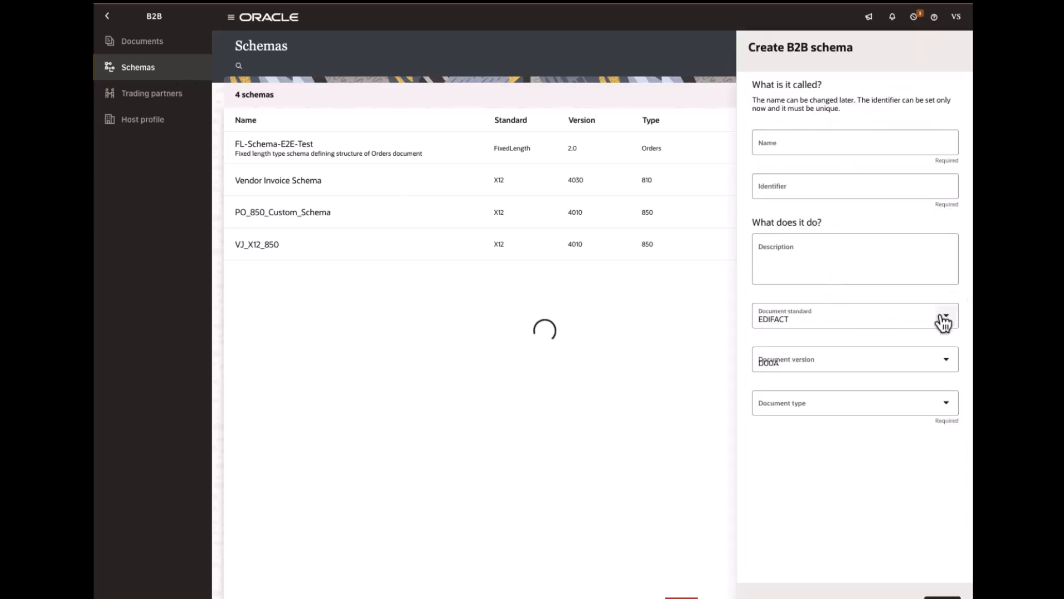
click(944, 321)
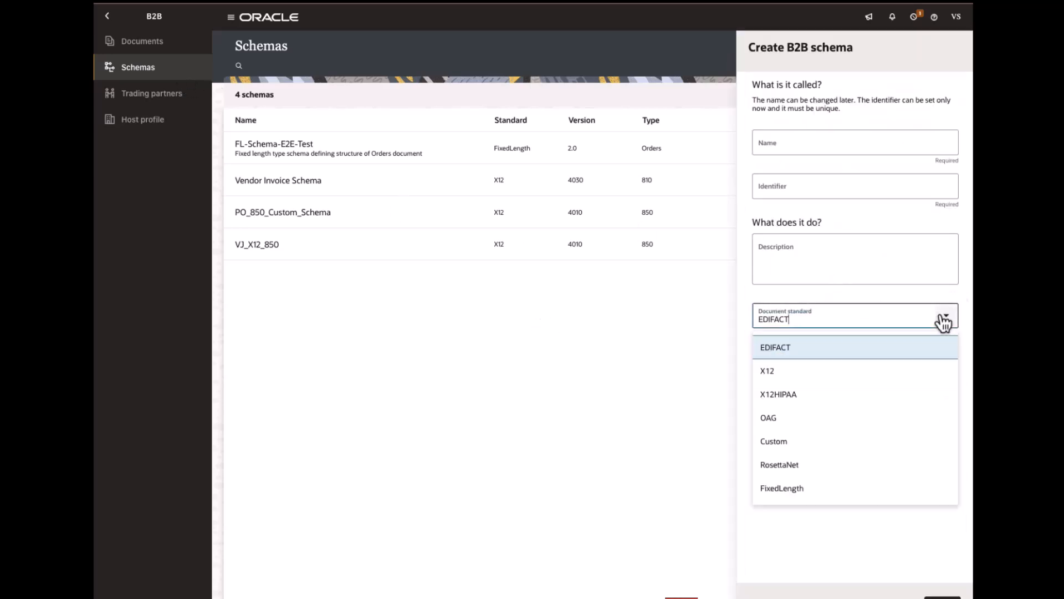
click(782, 490)
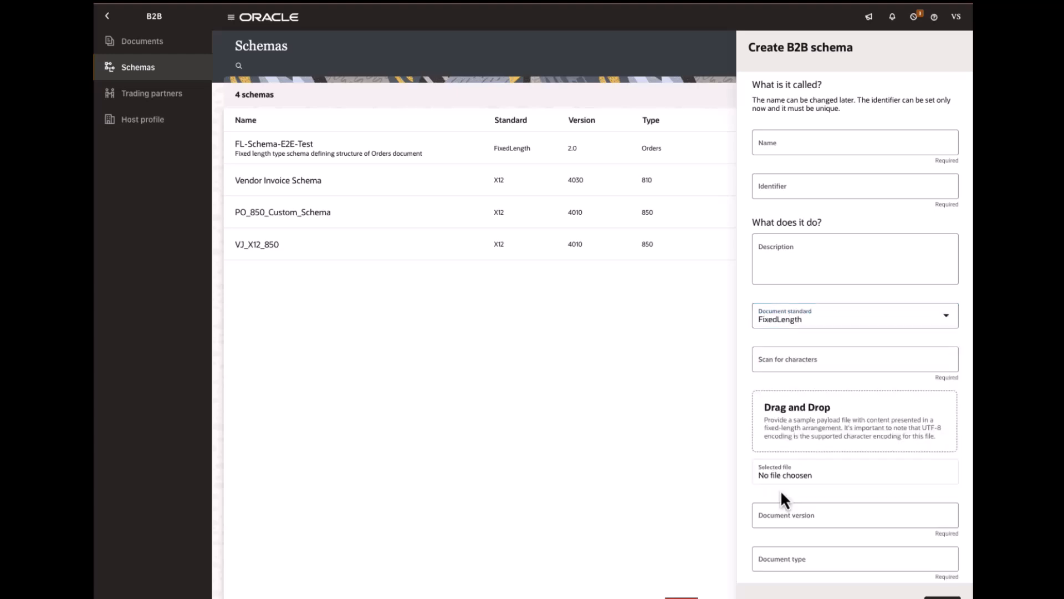
click(843, 149)
text(OrderFF)
click(814, 365)
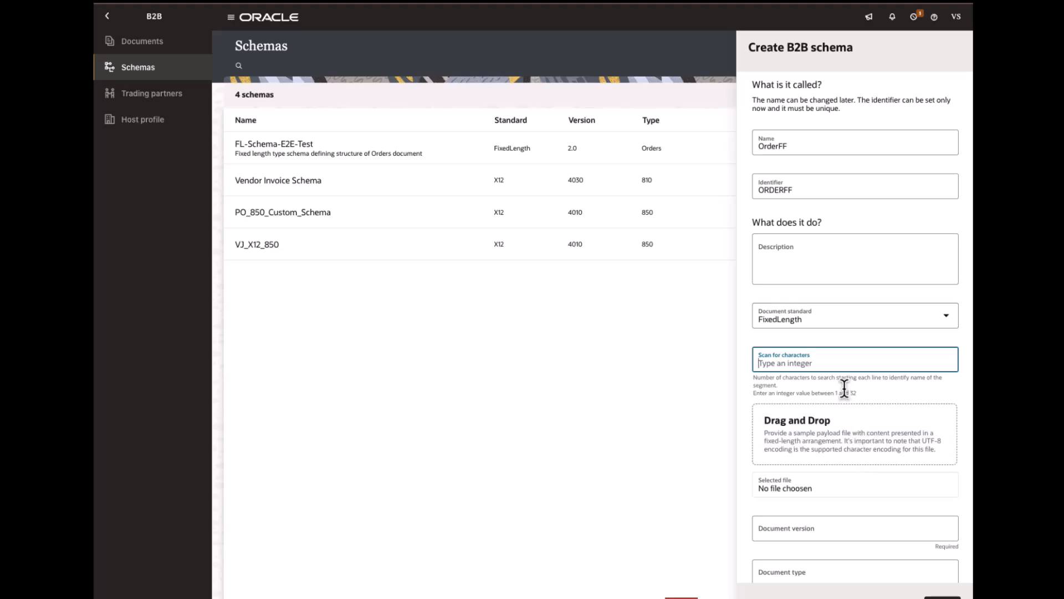
text(3)
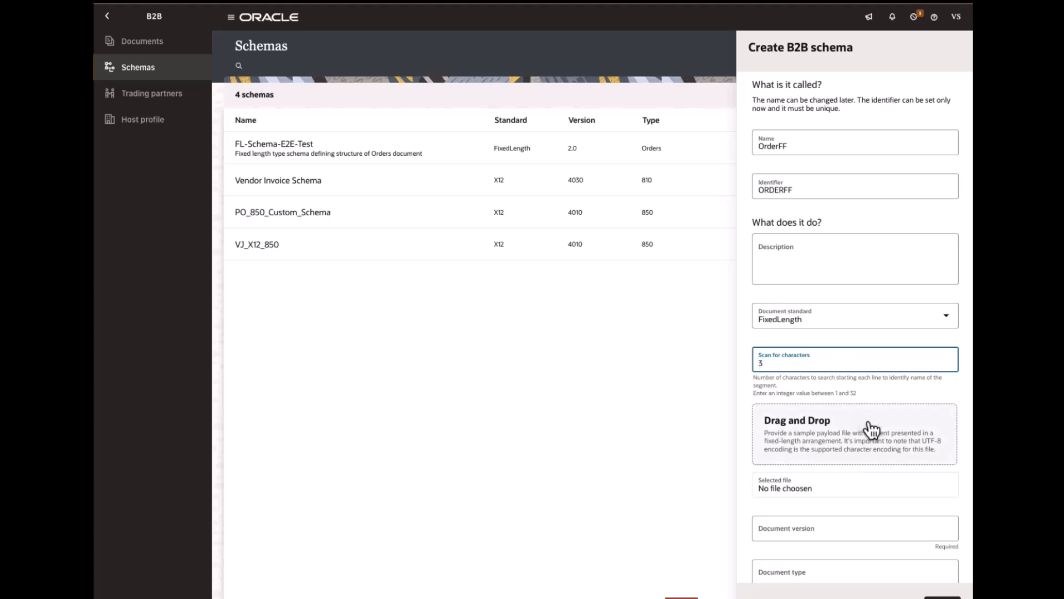
key(super+Tab)
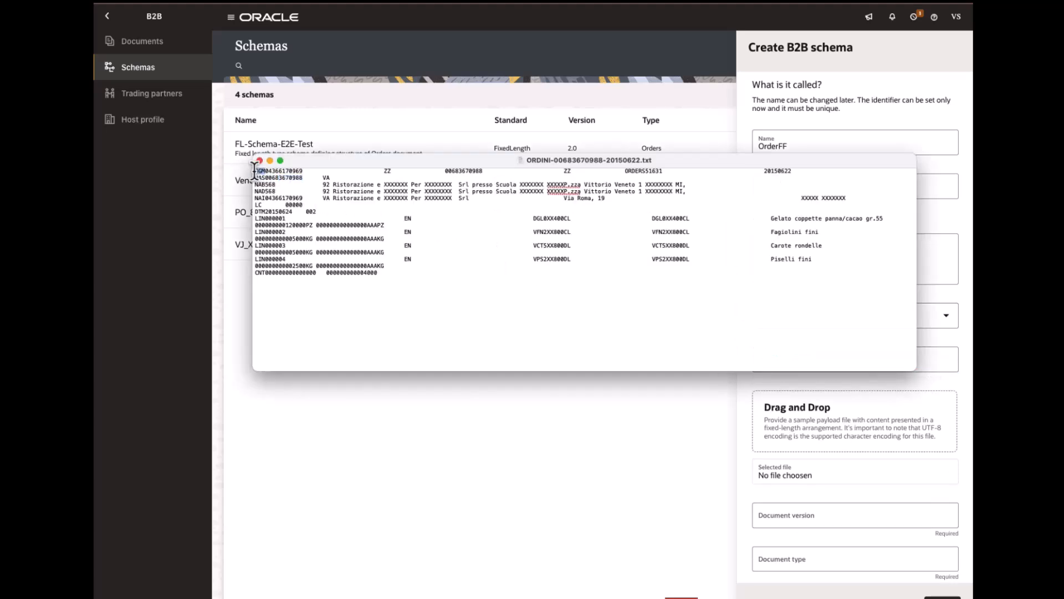
drag(255, 178, 265, 178)
click(899, 387)
click(812, 441)
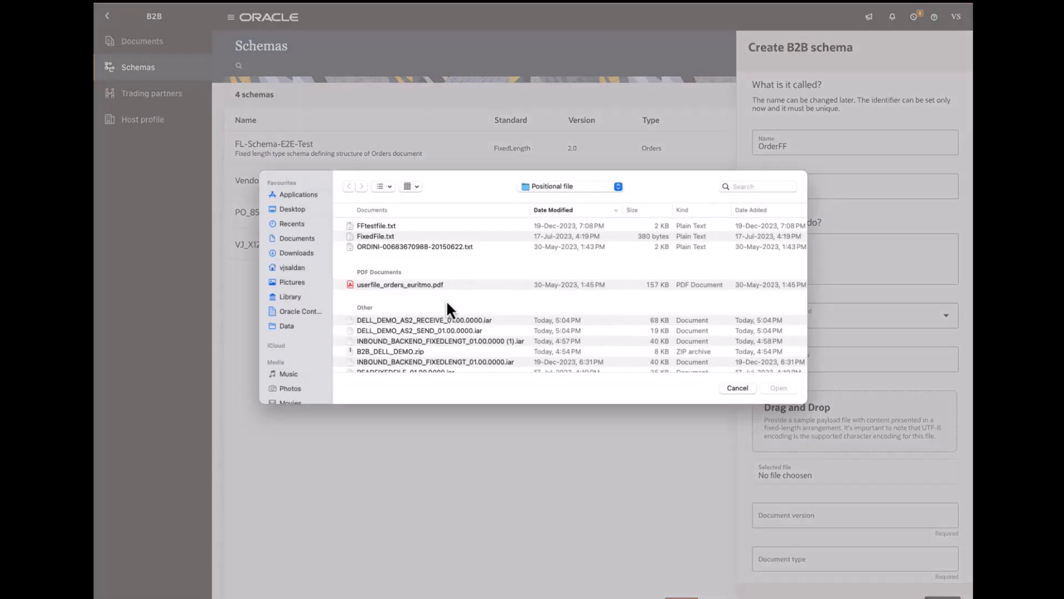
double_click(417, 247)
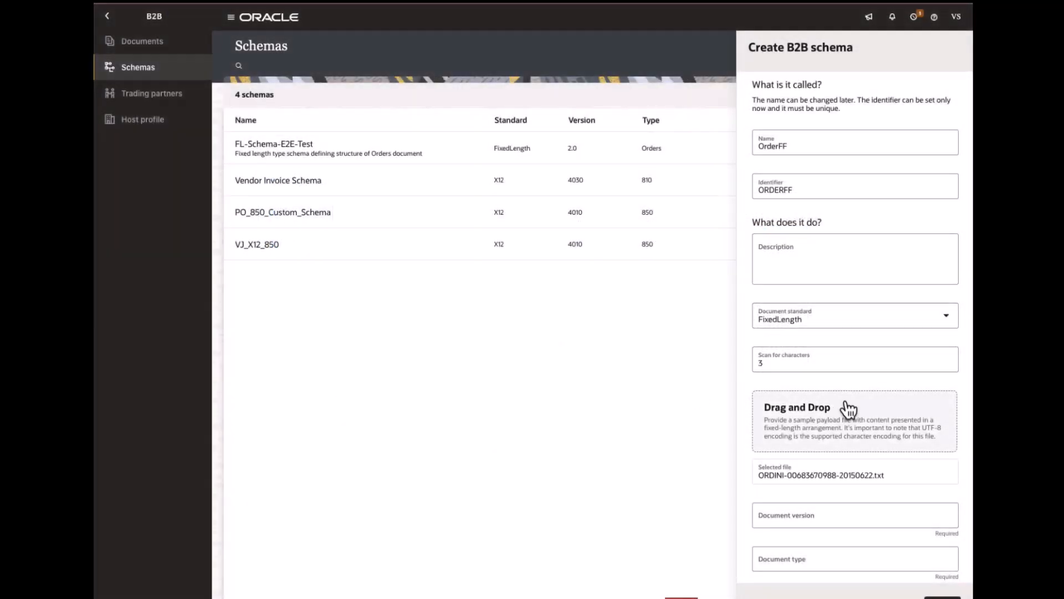
Set the document version to v1 and the document type to OrderFF, and create the schema.
scroll(891, 497, down, 1)
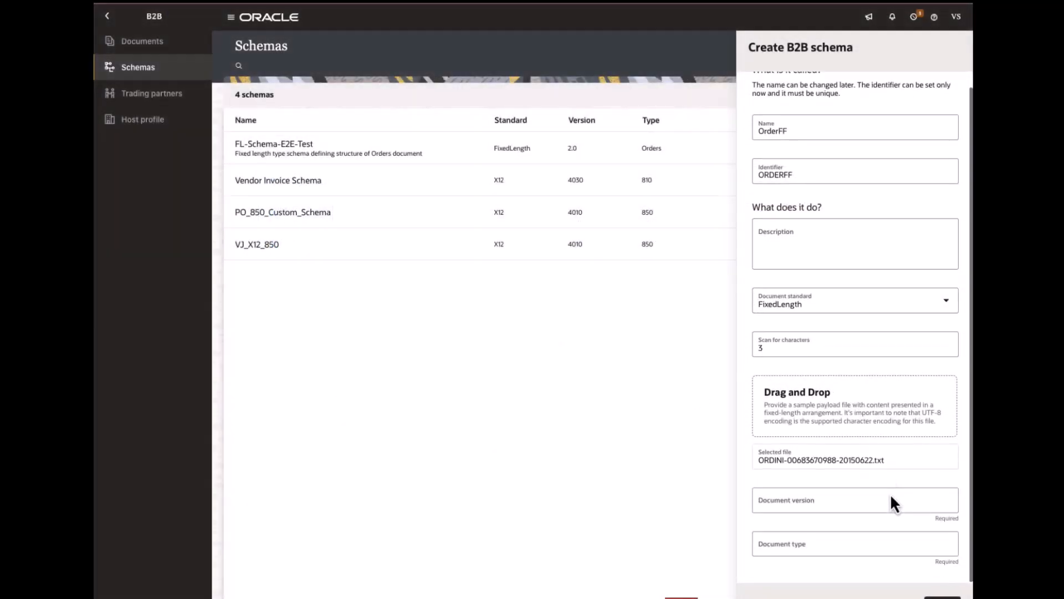
click(829, 502)
text(v1)
click(772, 544)
text(OrderFF)
click(933, 598)
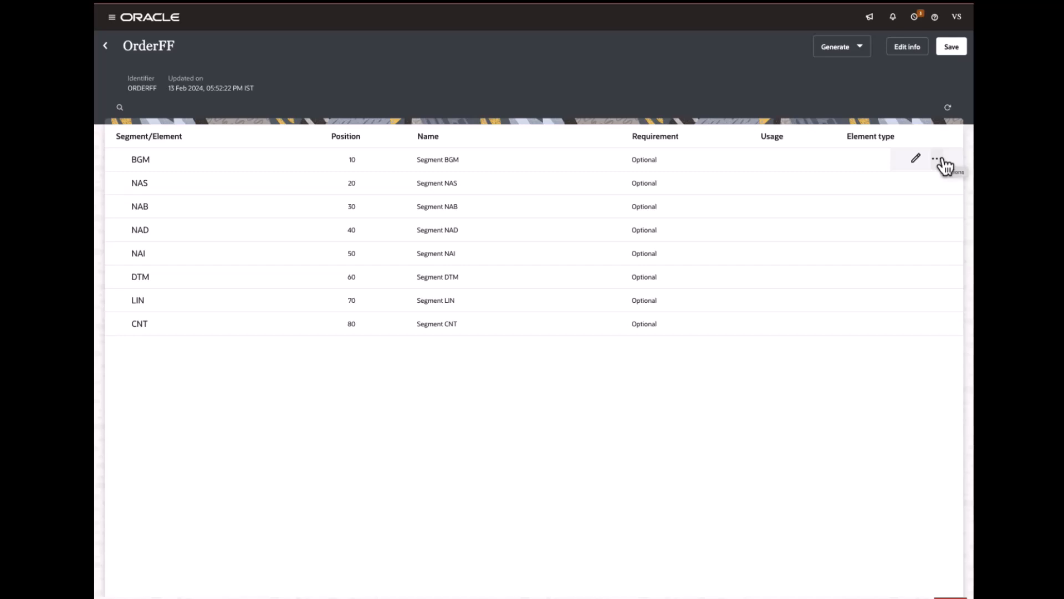
Add four child elements with lengths 2, 10, 6 and 35 to the BGM segment.
click(943, 161)
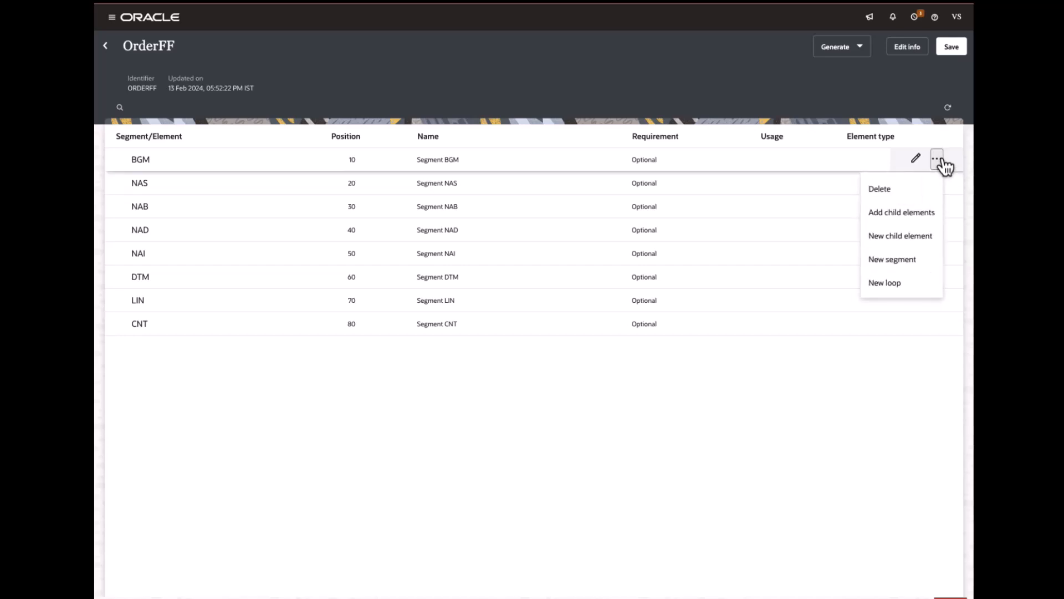
click(920, 217)
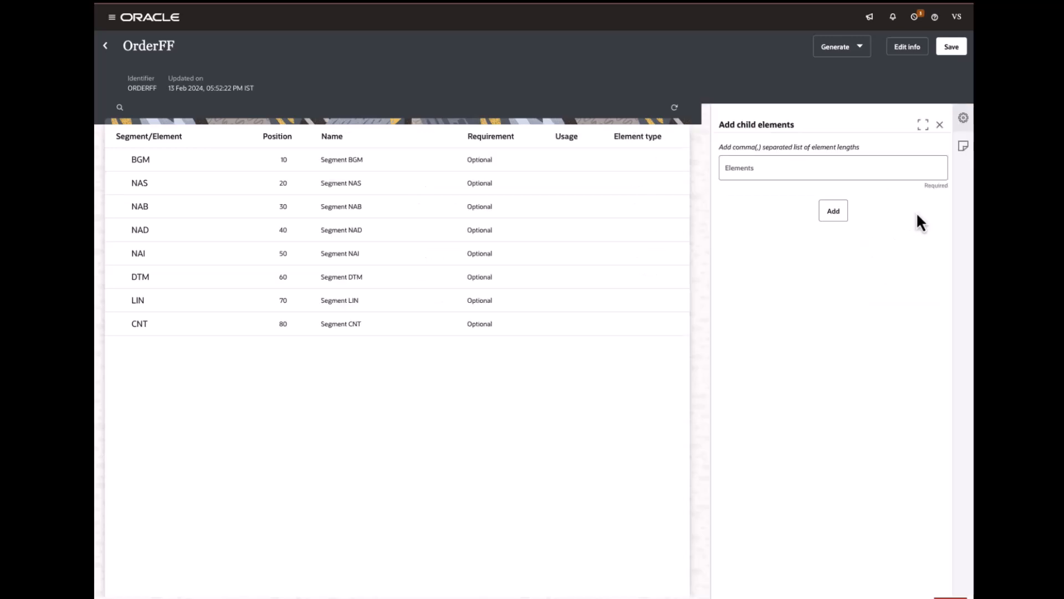
click(833, 173)
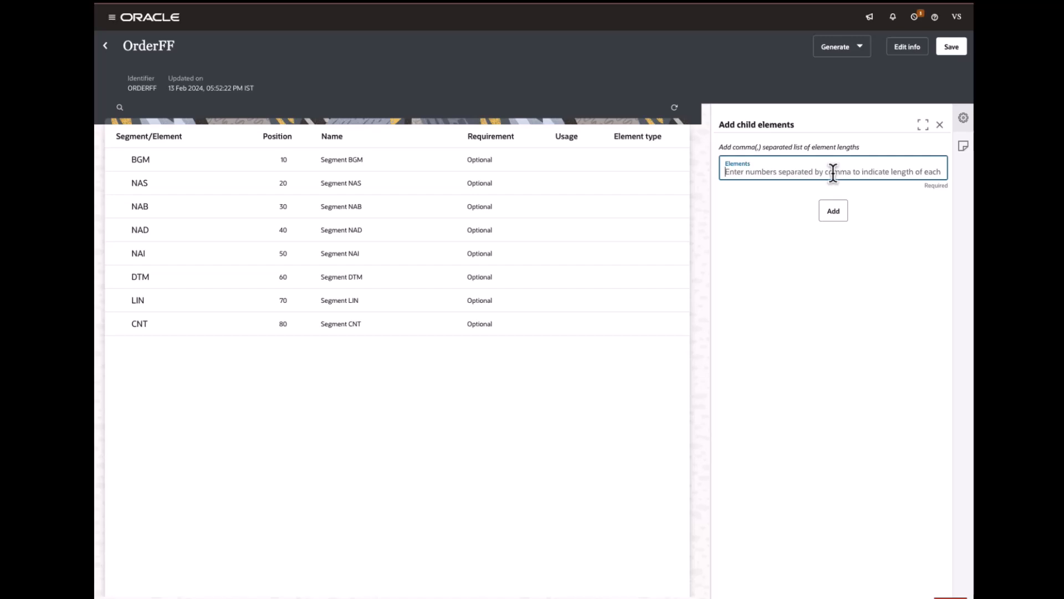
text(2,10,)
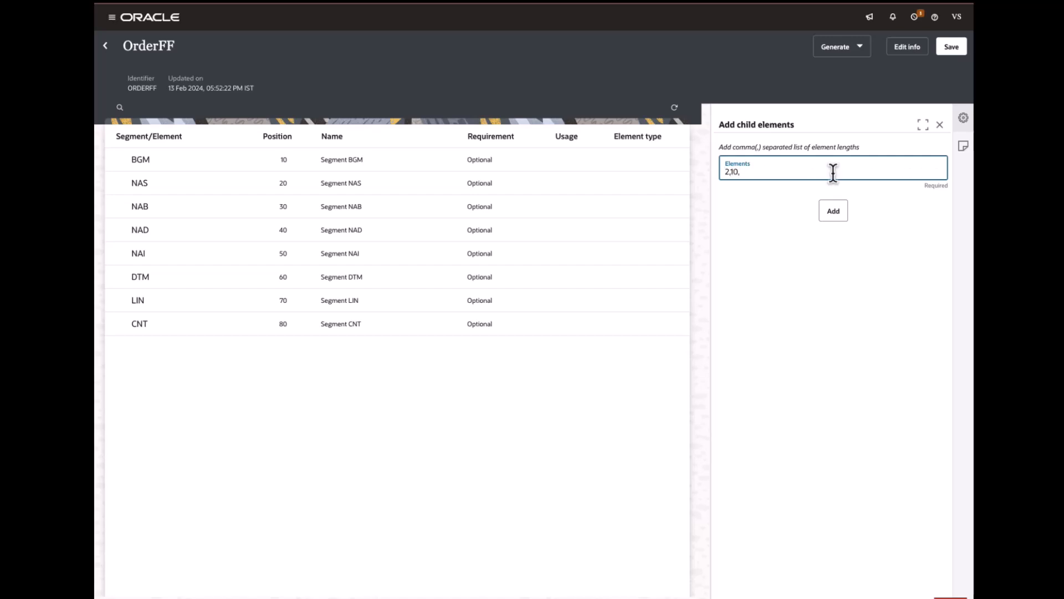
text(6,35)
click(833, 218)
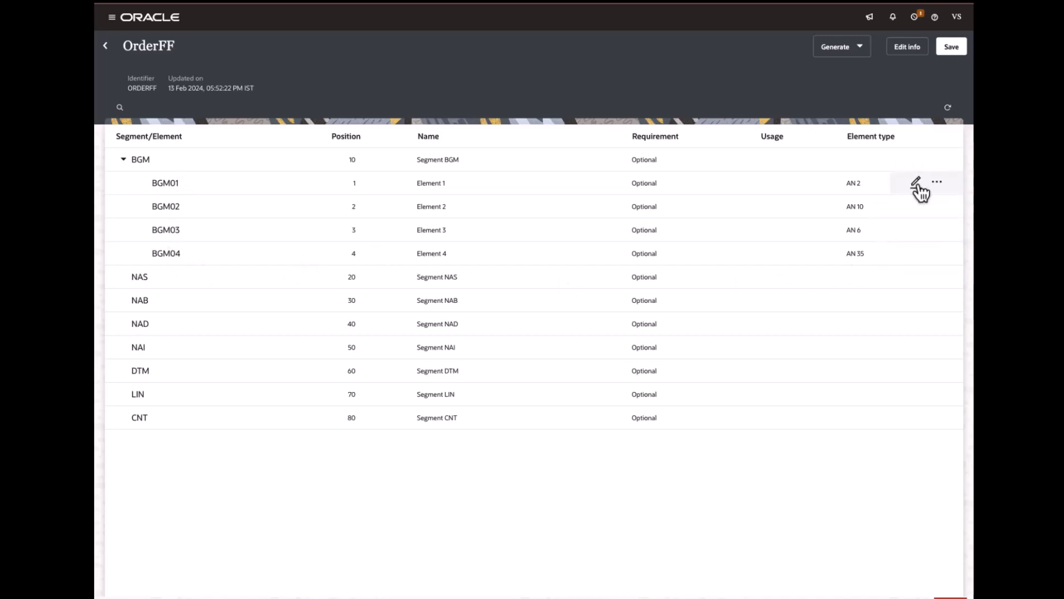
Change the BGM01 element's type to DT (Date), and leave the OrderFF schema while discarding the changes.
click(916, 183)
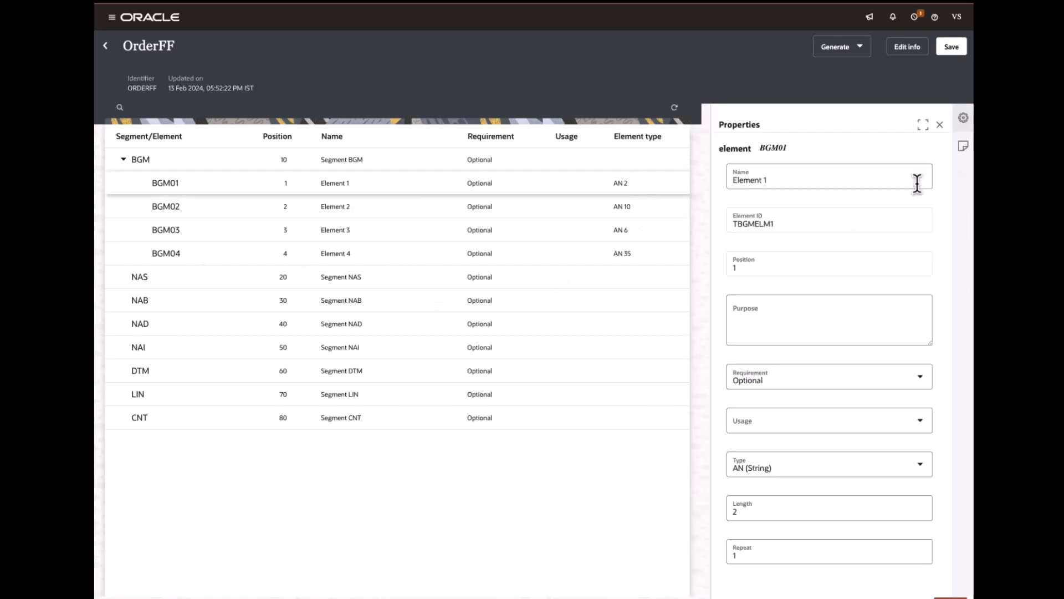
click(932, 472)
click(898, 401)
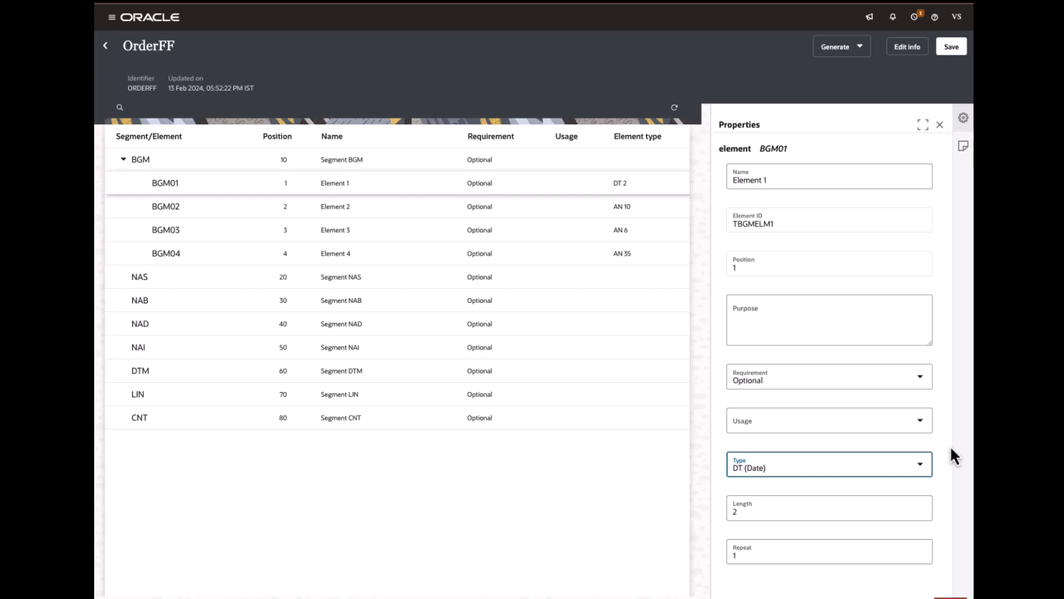
click(811, 522)
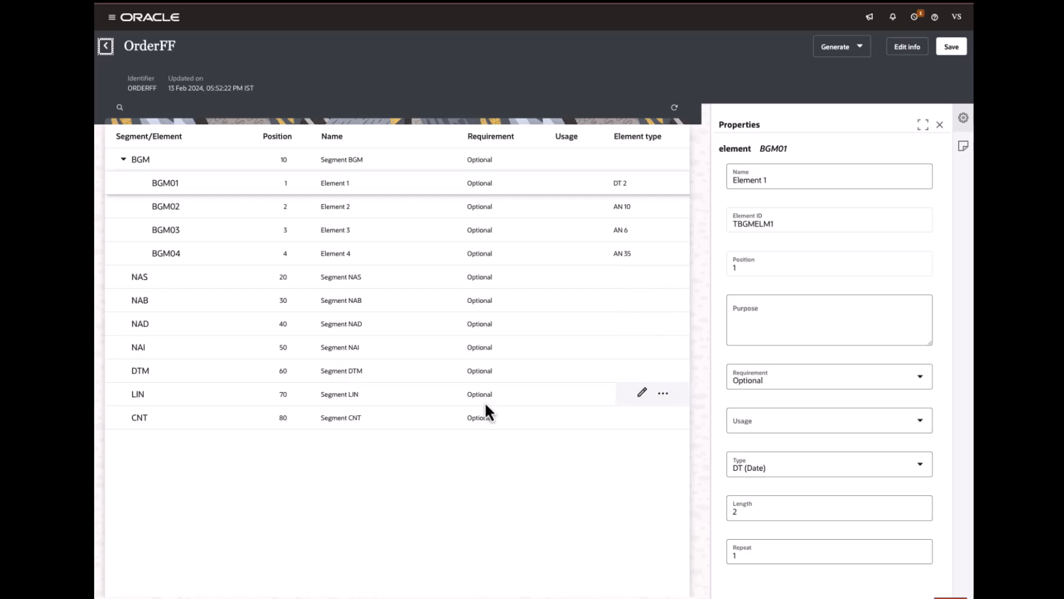
click(107, 50)
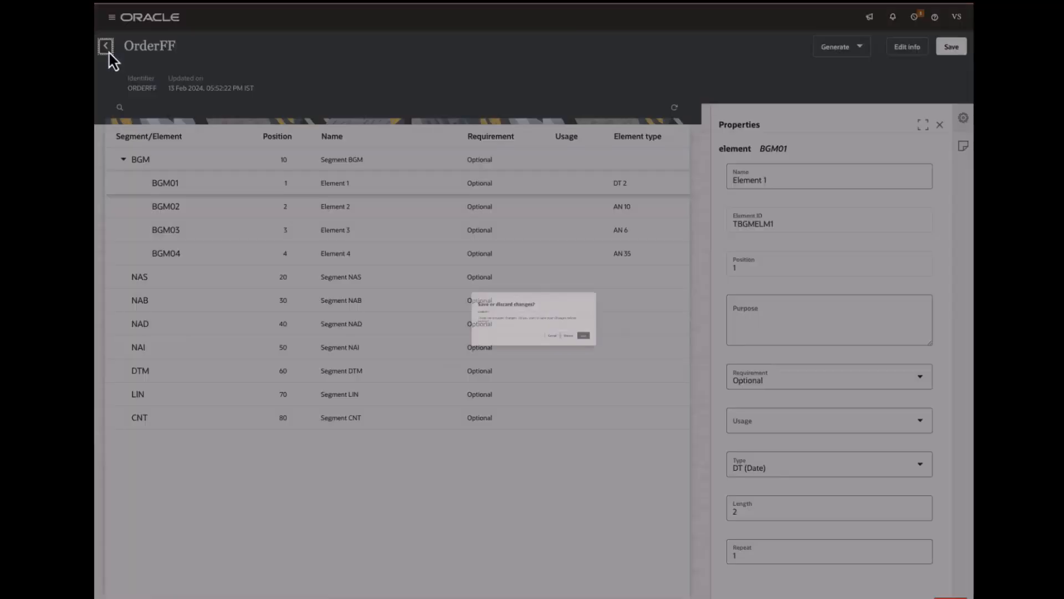
click(615, 366)
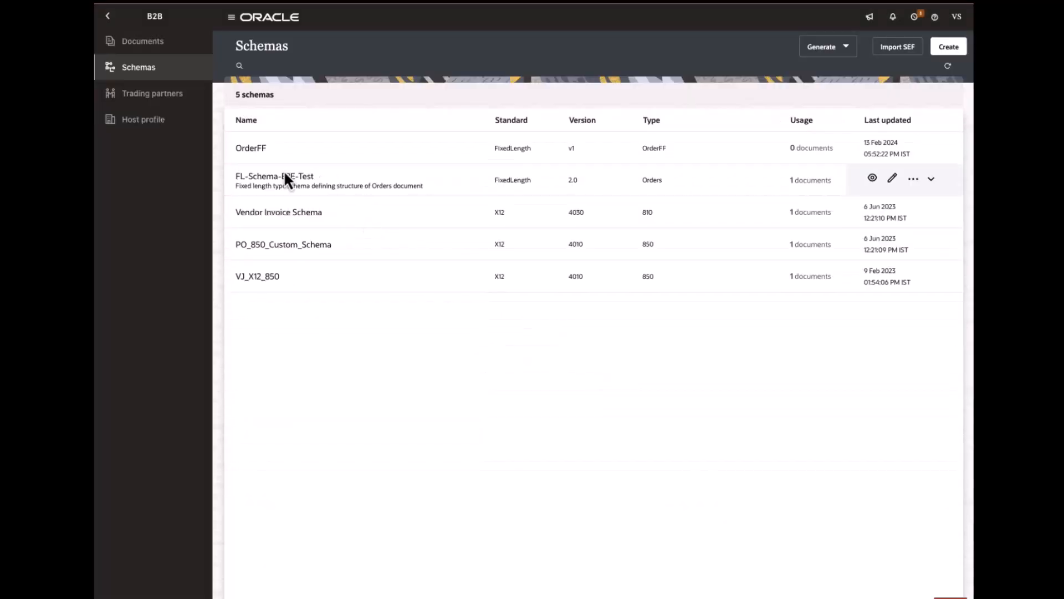
Examine the segments of the FL-Schema-E2E-Test schema, including the child elements of BGM and RFF, and return to the schema list.
click(891, 178)
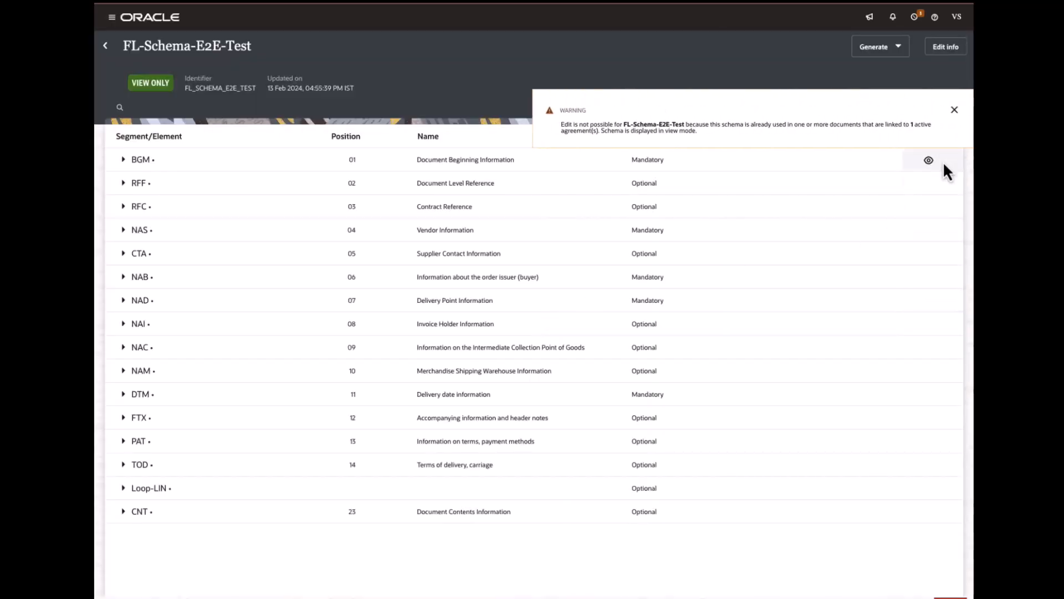
click(954, 110)
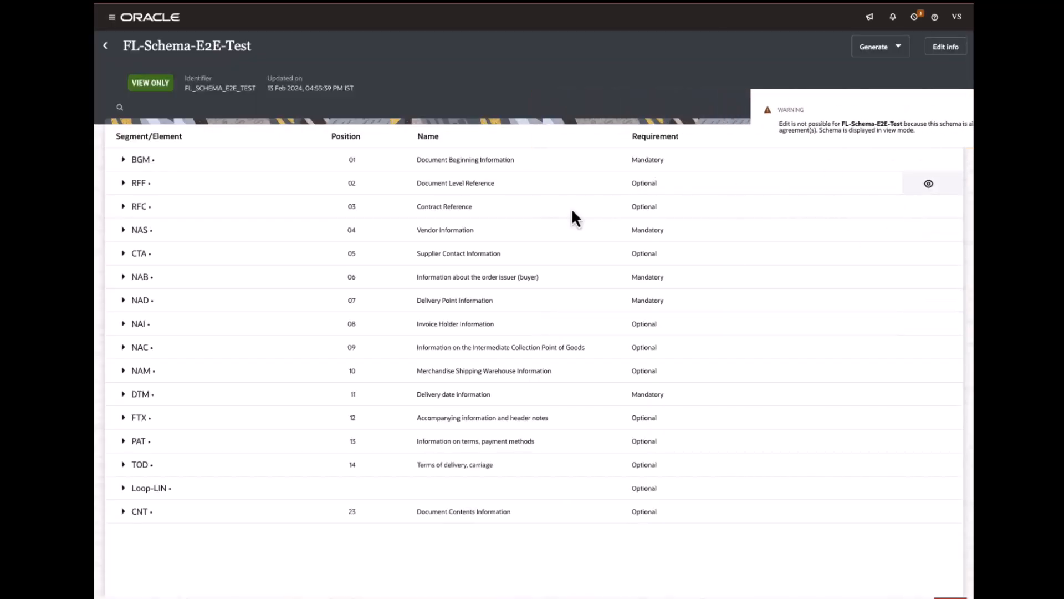
click(124, 159)
scroll(136, 442, down, 3)
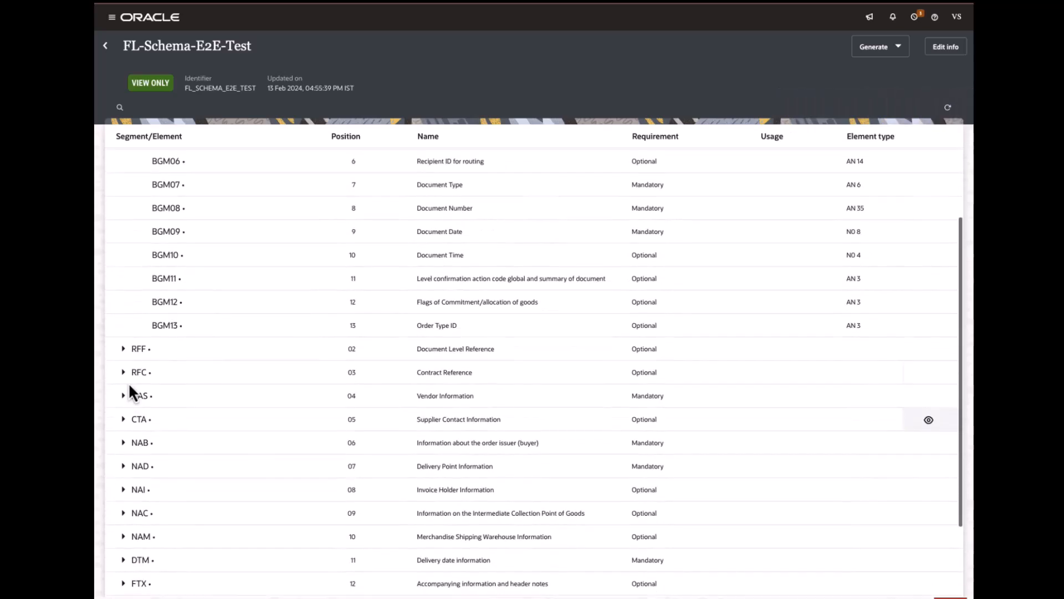
click(124, 353)
scroll(142, 423, down, 5)
scroll(141, 417, down, 1)
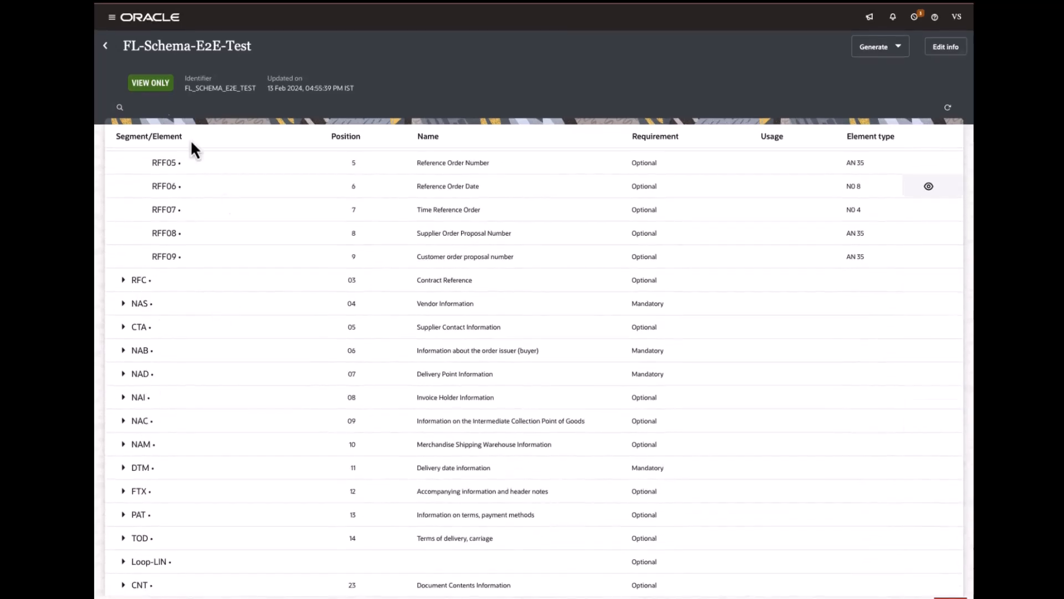
click(105, 46)
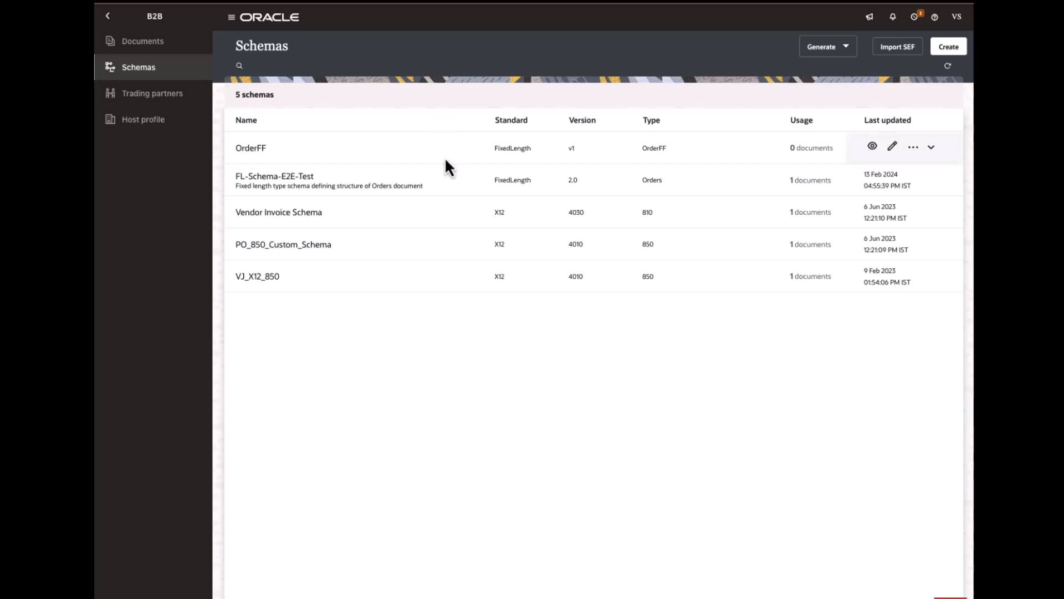
Review the FL-Doc-E2E-Test document's schema, business identifiers and identification settings.
click(144, 45)
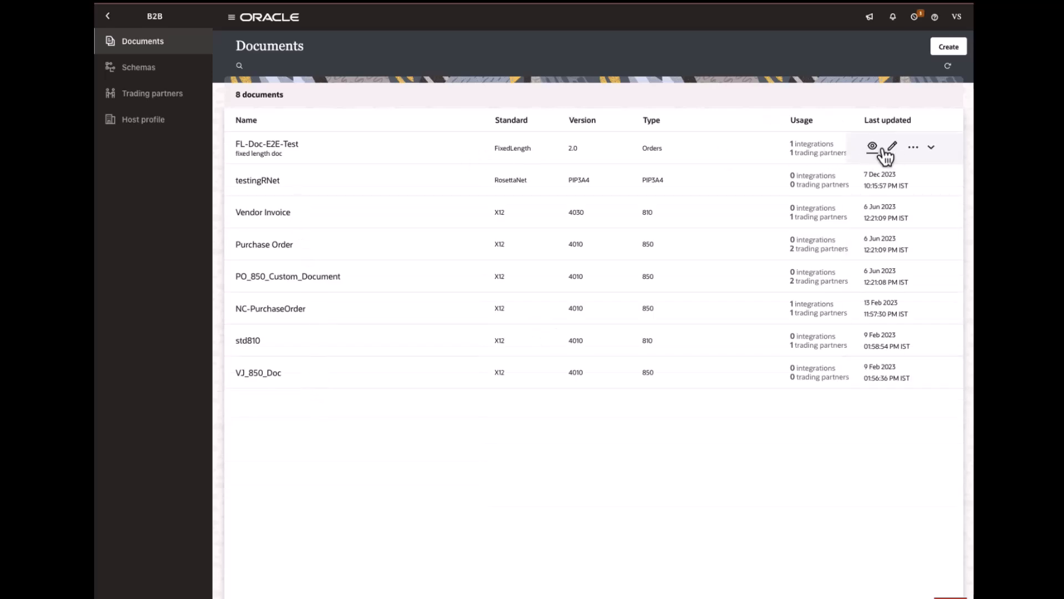
click(874, 148)
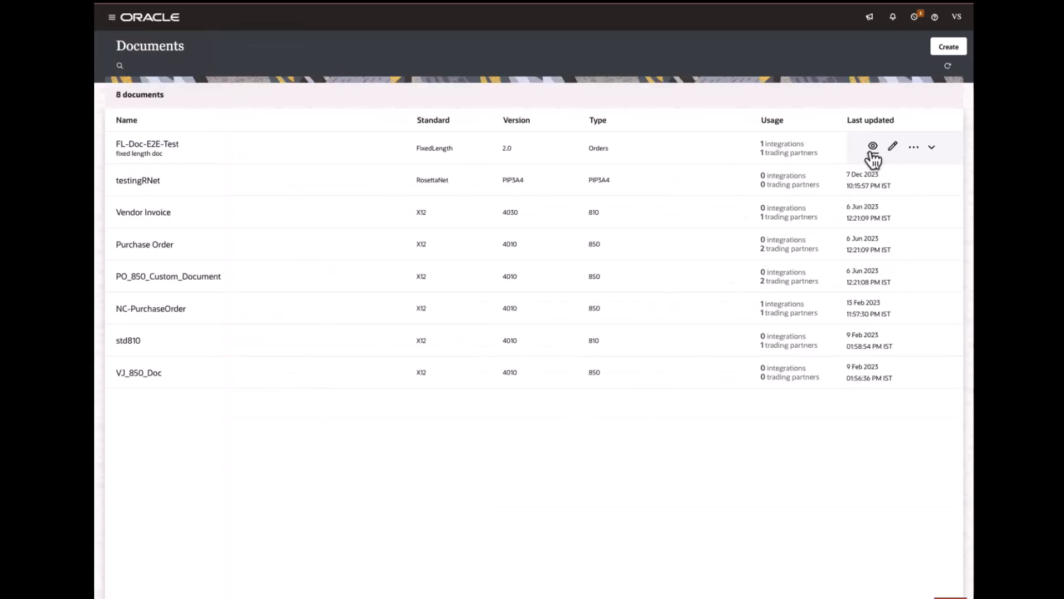
click(872, 148)
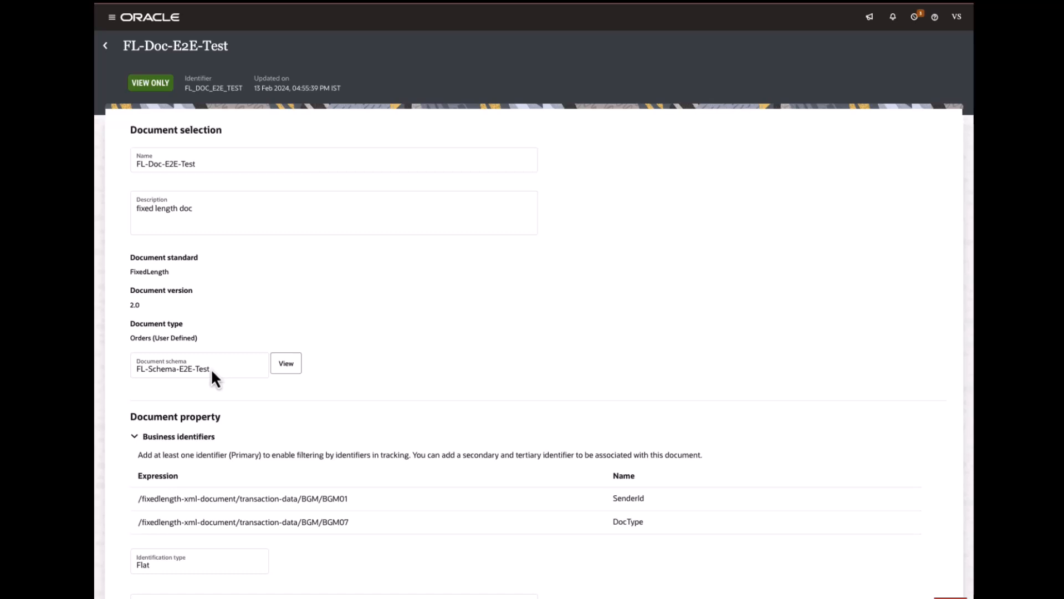
scroll(442, 363, down, 1)
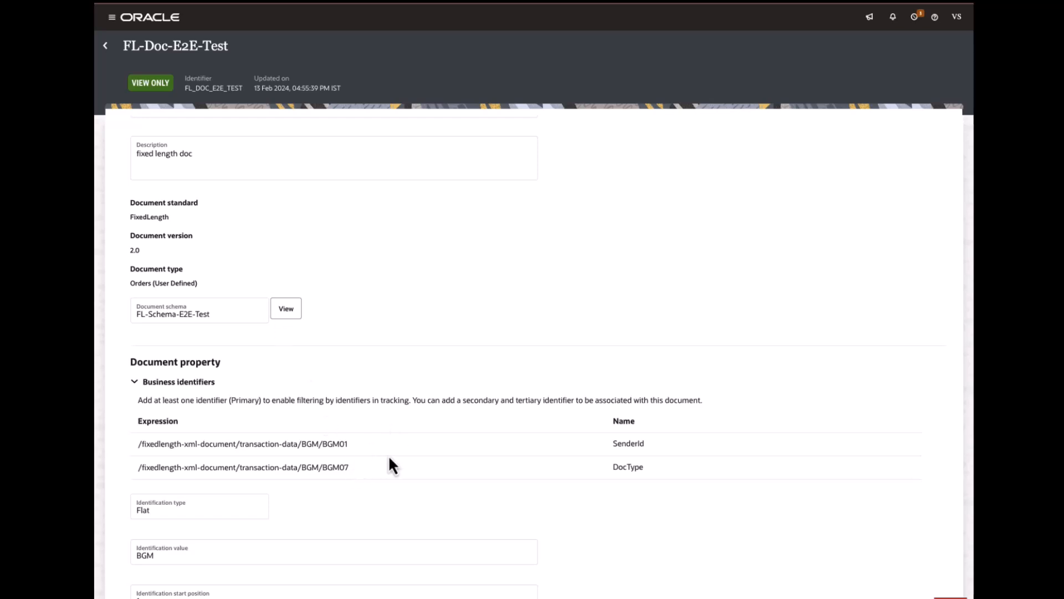
scroll(384, 454, down, 1)
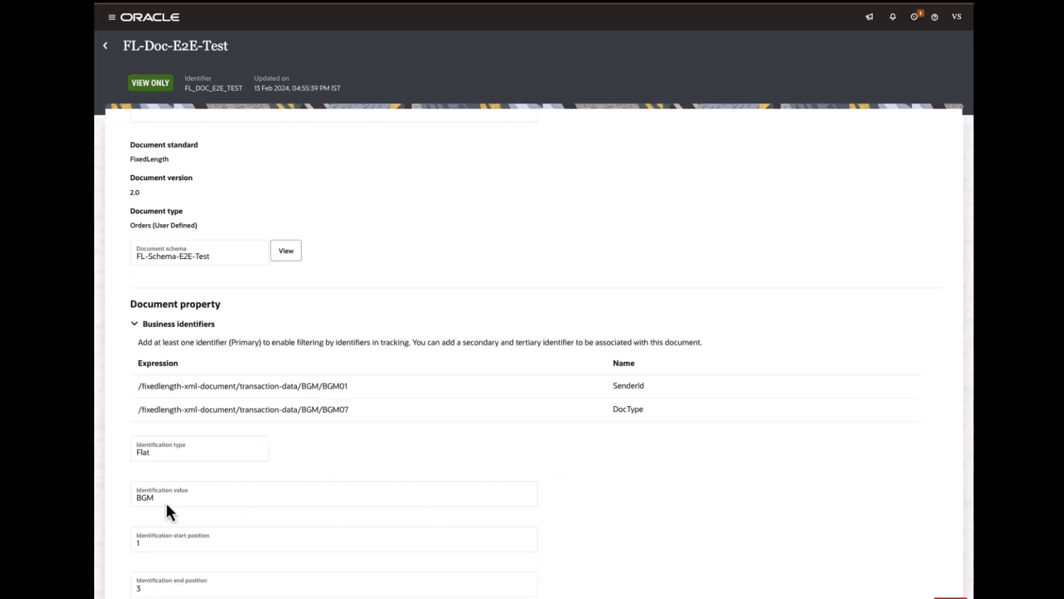
Check the FL-Doc-E2E-Test document's identification value, start position and end position, and return to the document list.
drag(159, 498, 128, 497)
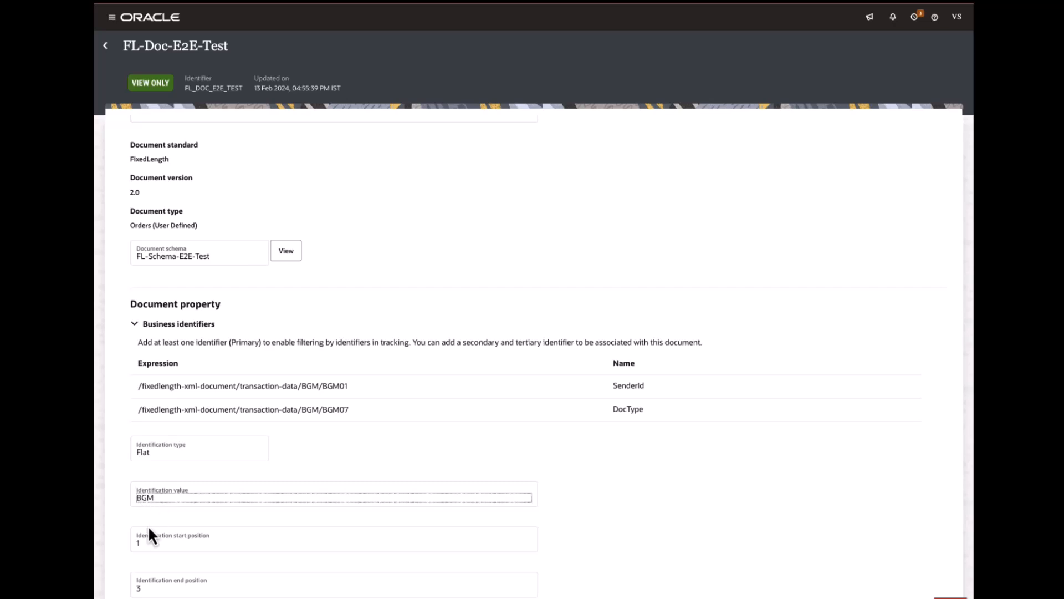
click(145, 544)
click(139, 594)
double_click(140, 594)
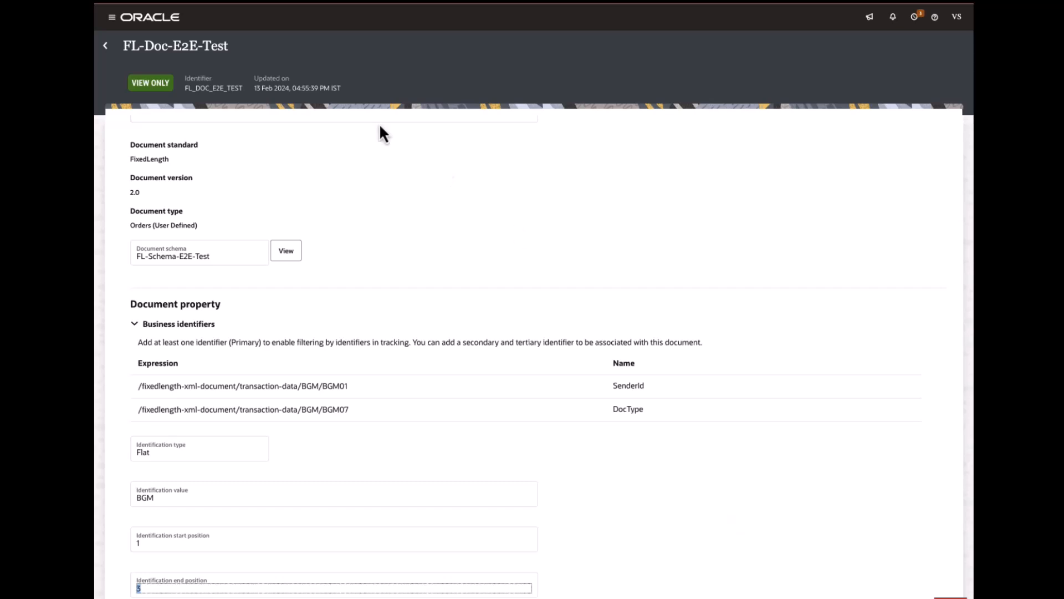
click(110, 50)
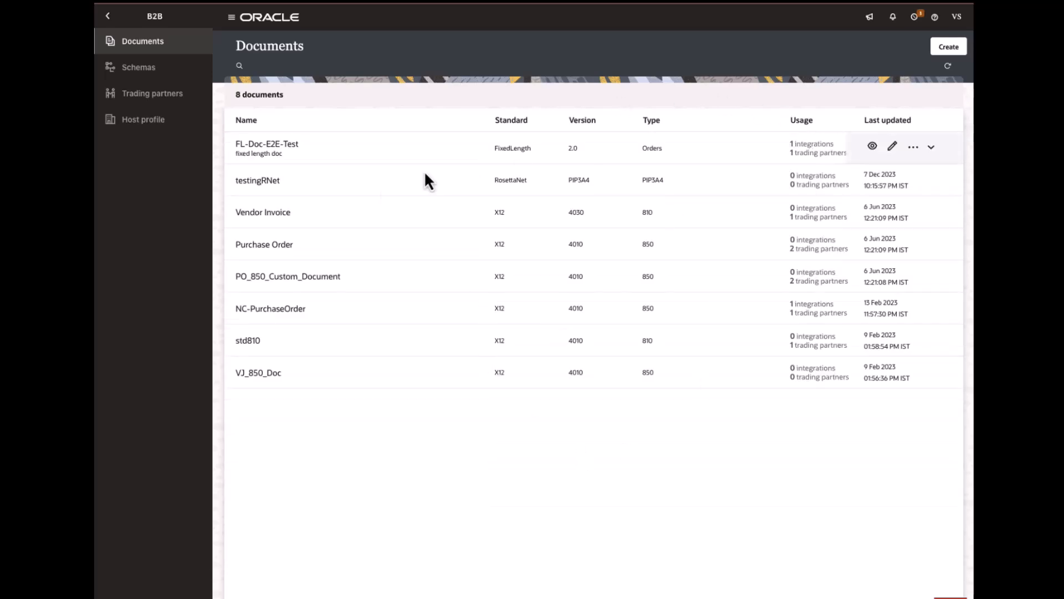
Open the Dell-Demo trading partner and review its transports and agreements.
click(176, 97)
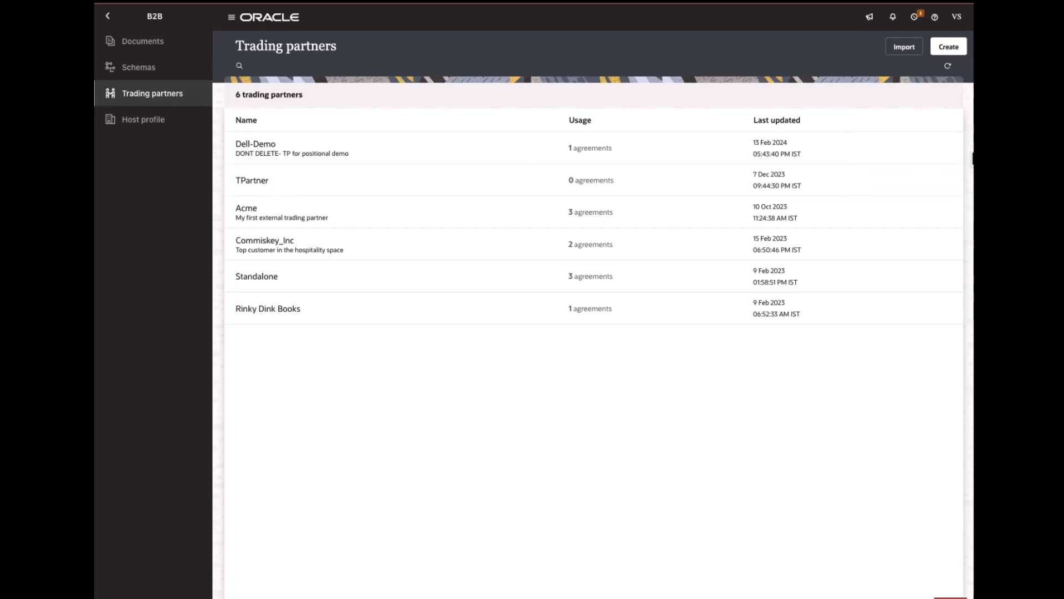
click(893, 148)
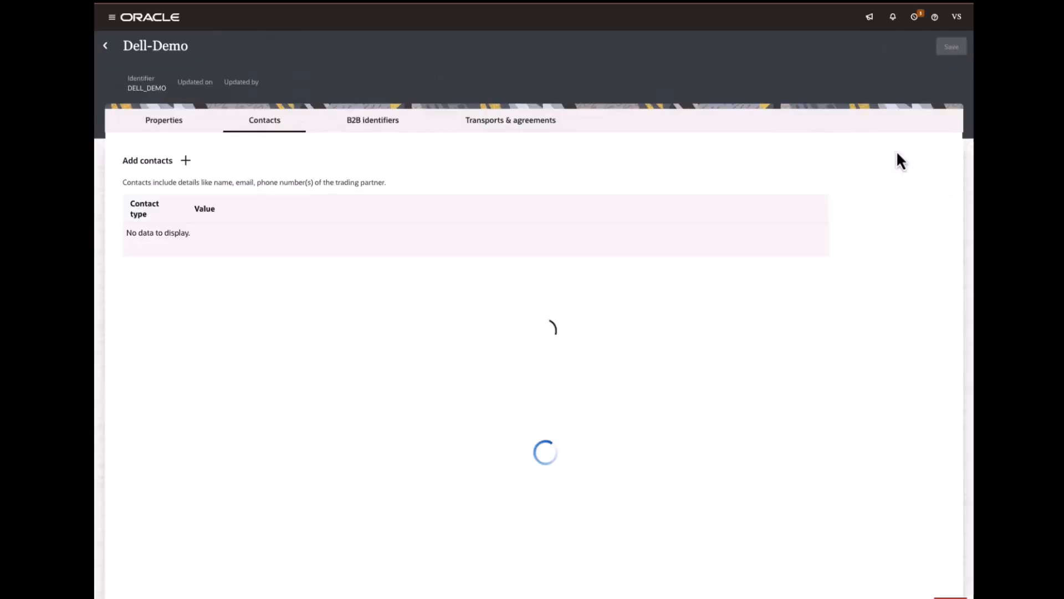
click(521, 125)
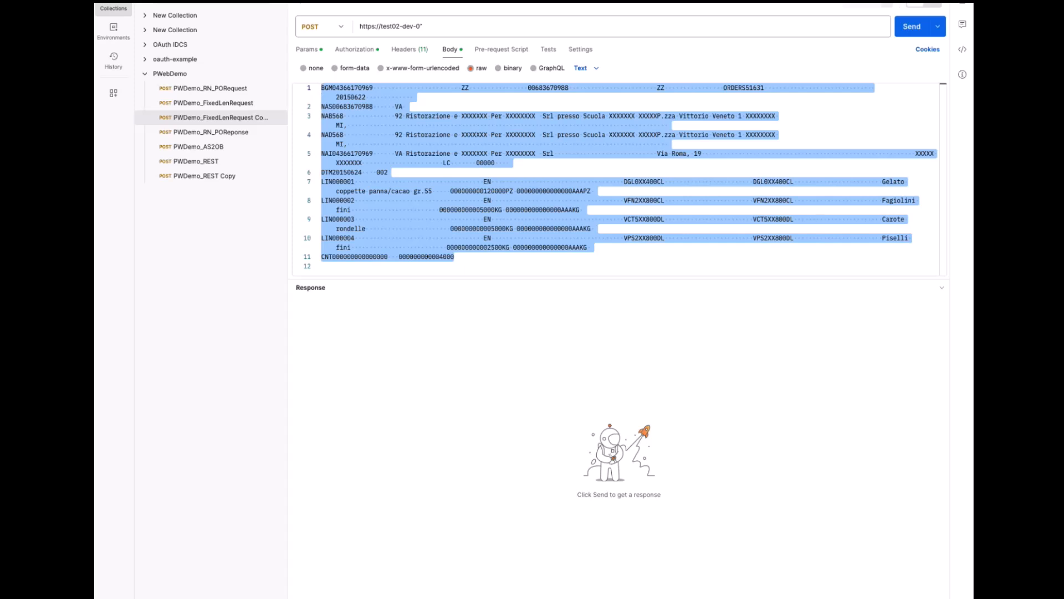
In Postman, check the whole fixed-length order payload in the PWDemo_FixedLenRequest copy and send the POST request.
click(689, 256)
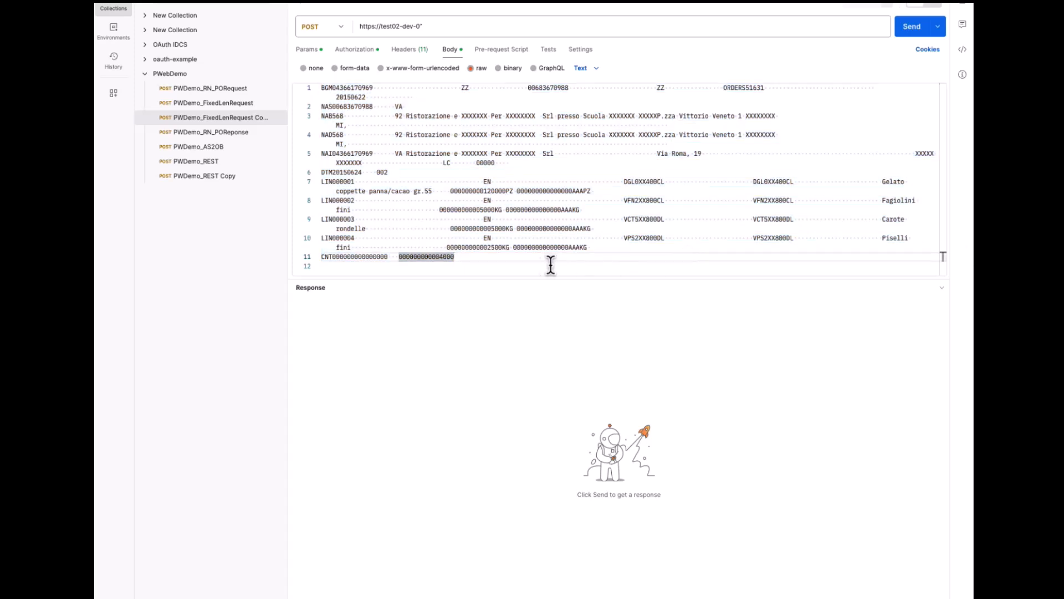
drag(543, 265, 318, 89)
click(431, 419)
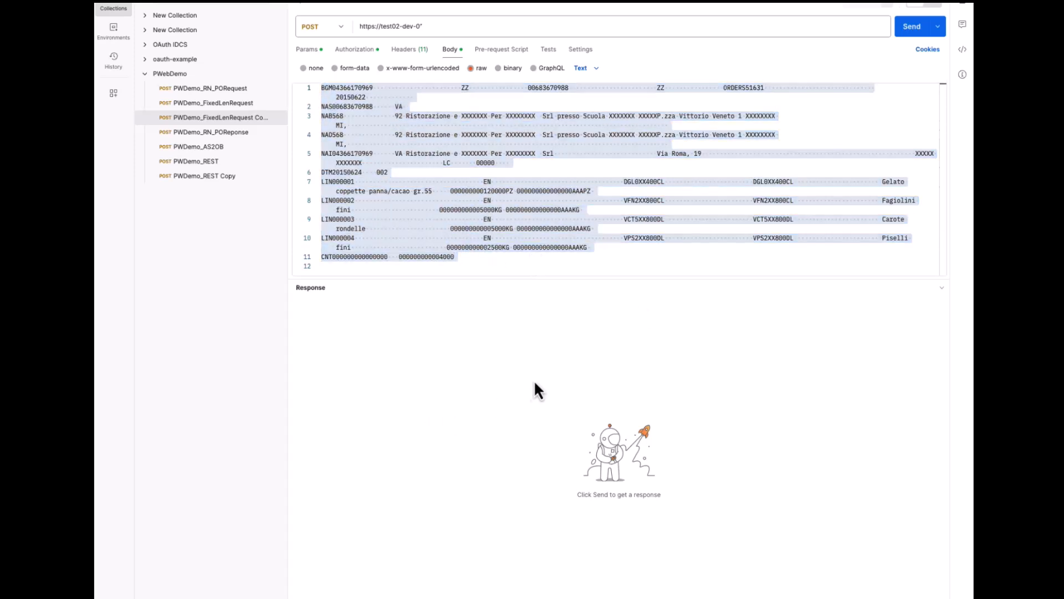
click(924, 34)
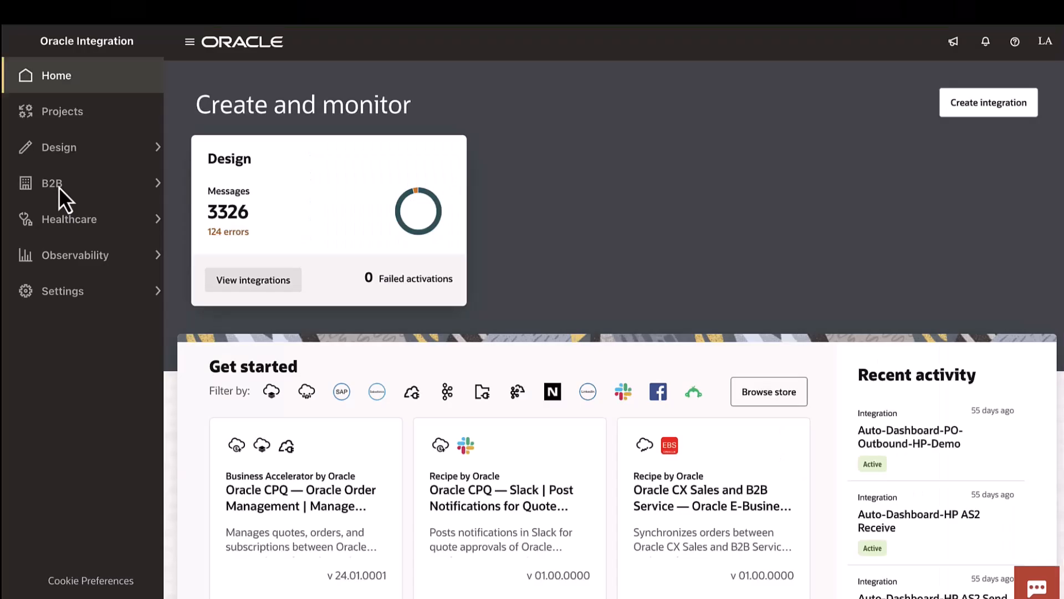
In Oracle Integration, open B2B tracking and list the wire messages.
click(86, 258)
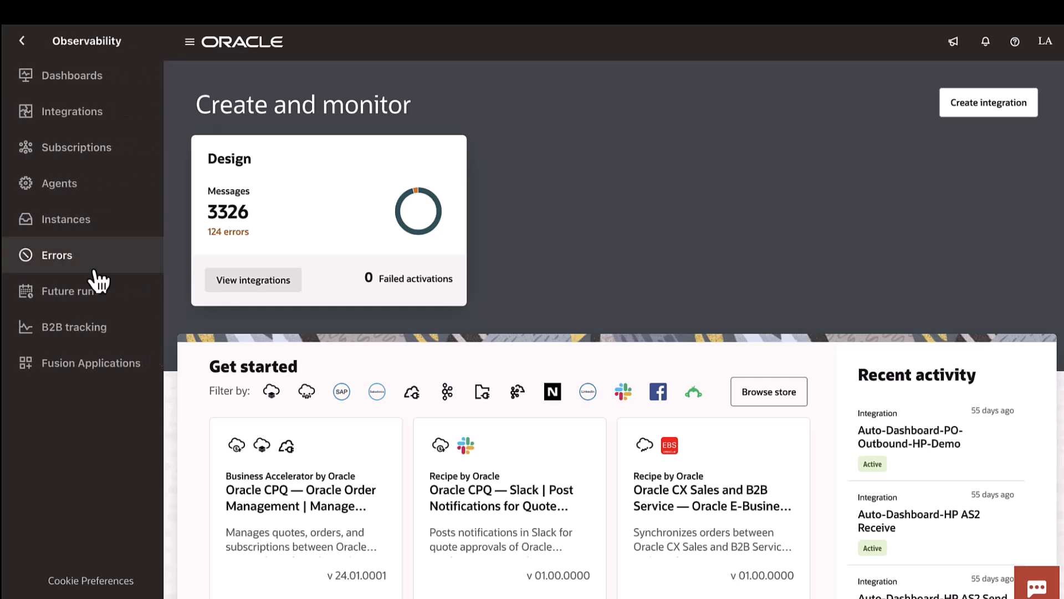
click(90, 330)
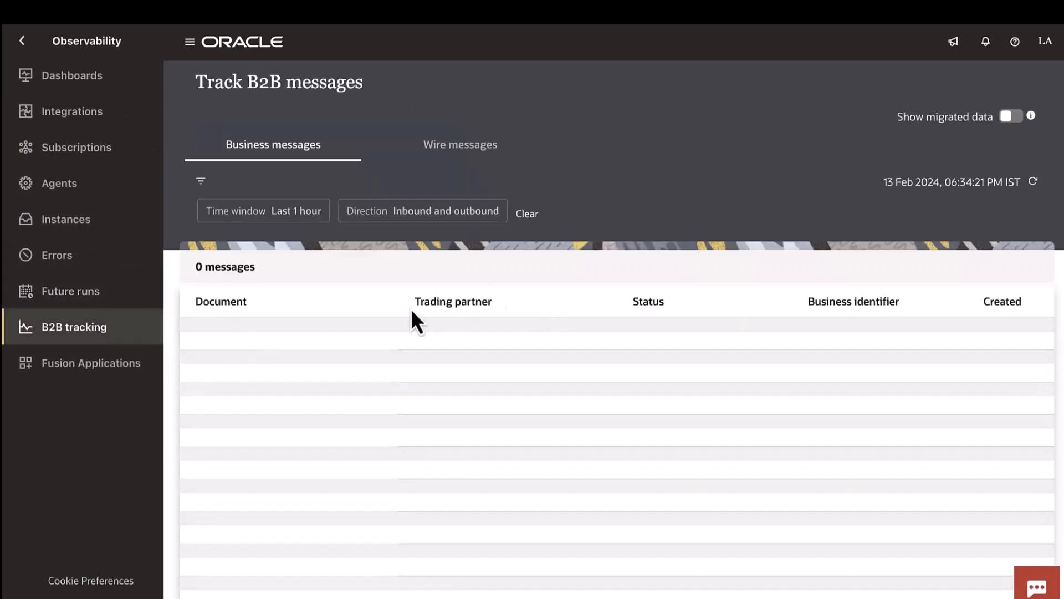
click(487, 155)
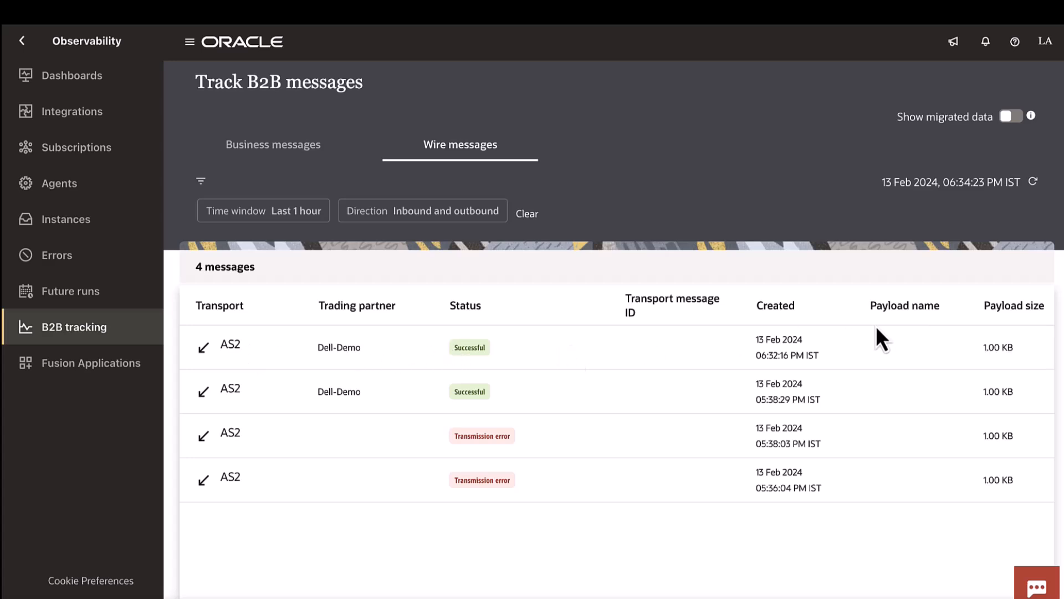
Inspect the unpacked payload of the most recent Dell-Demo AS2 wire message.
click(965, 345)
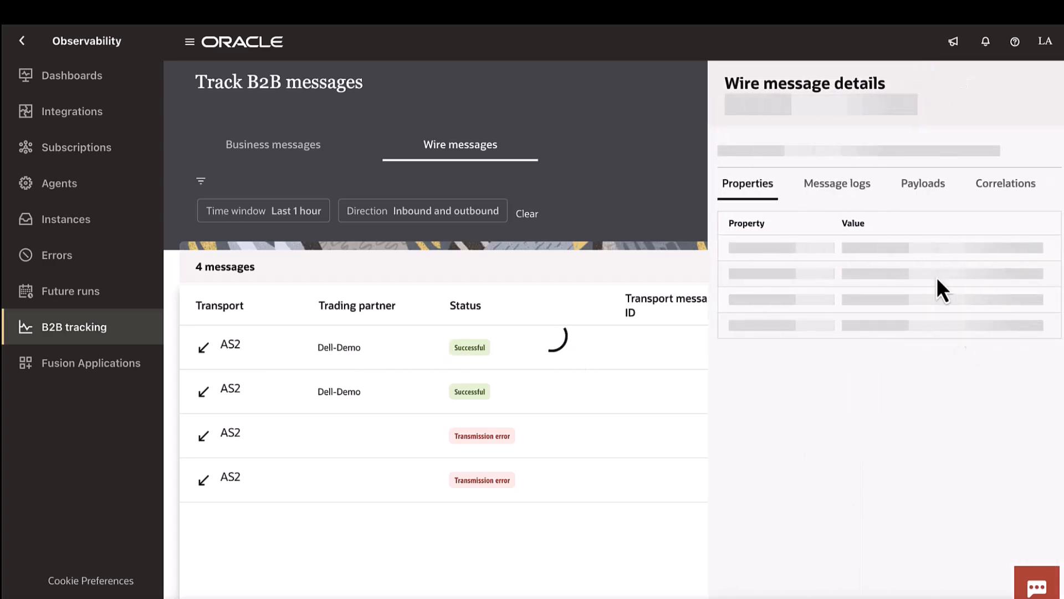
click(923, 182)
click(730, 276)
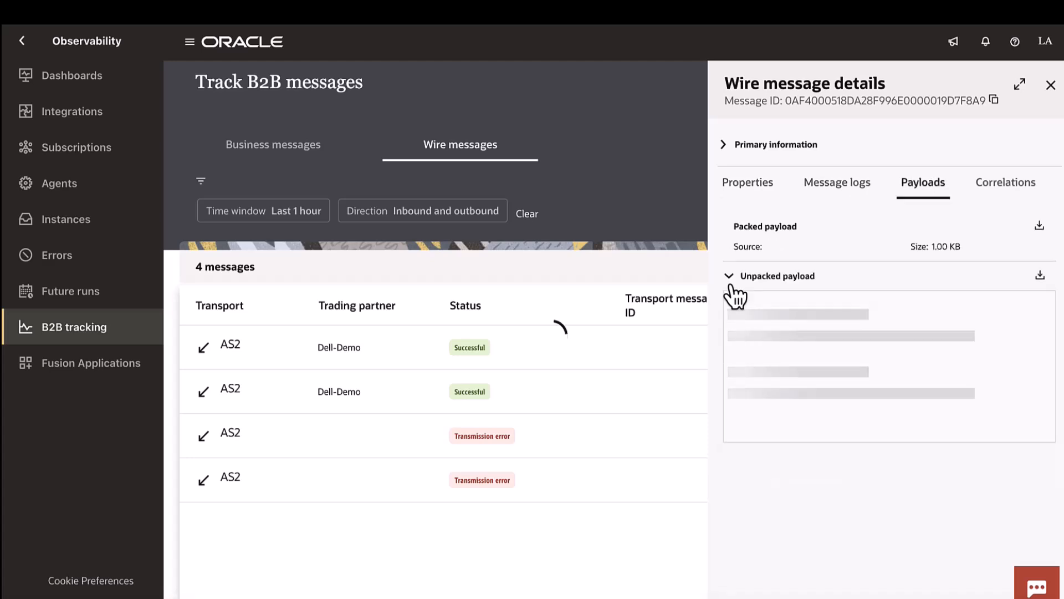
drag(767, 304, 875, 475)
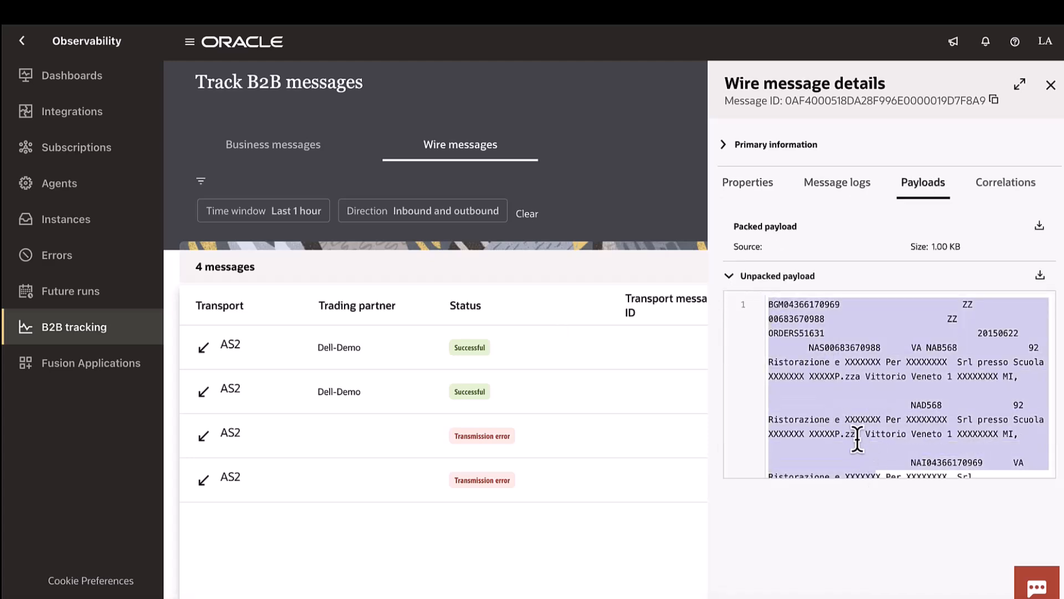
Follow the wire message's correlation to its business message and view all of that message's business identifiers.
click(995, 186)
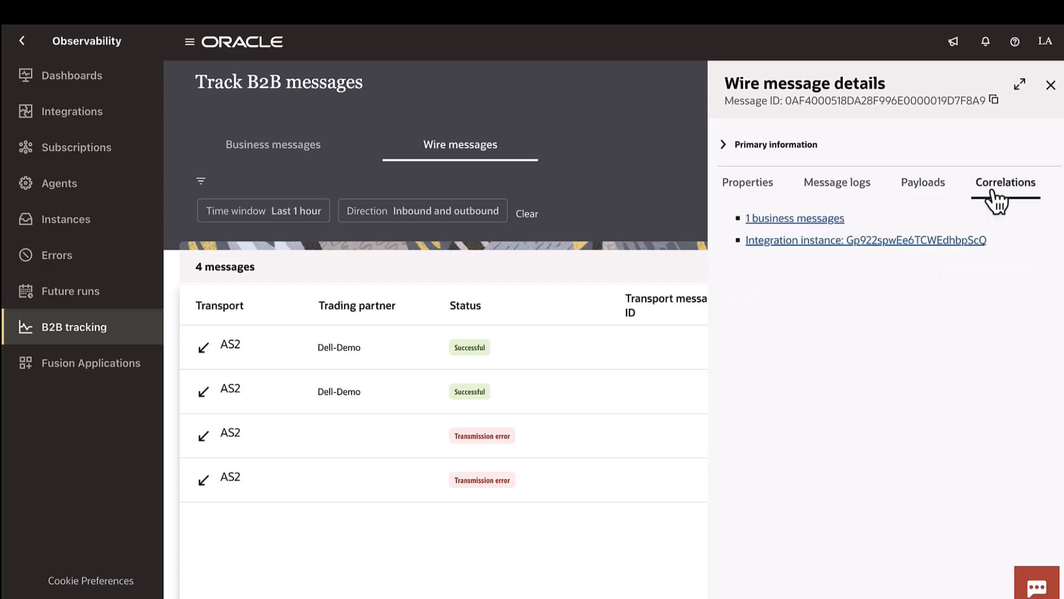
click(813, 221)
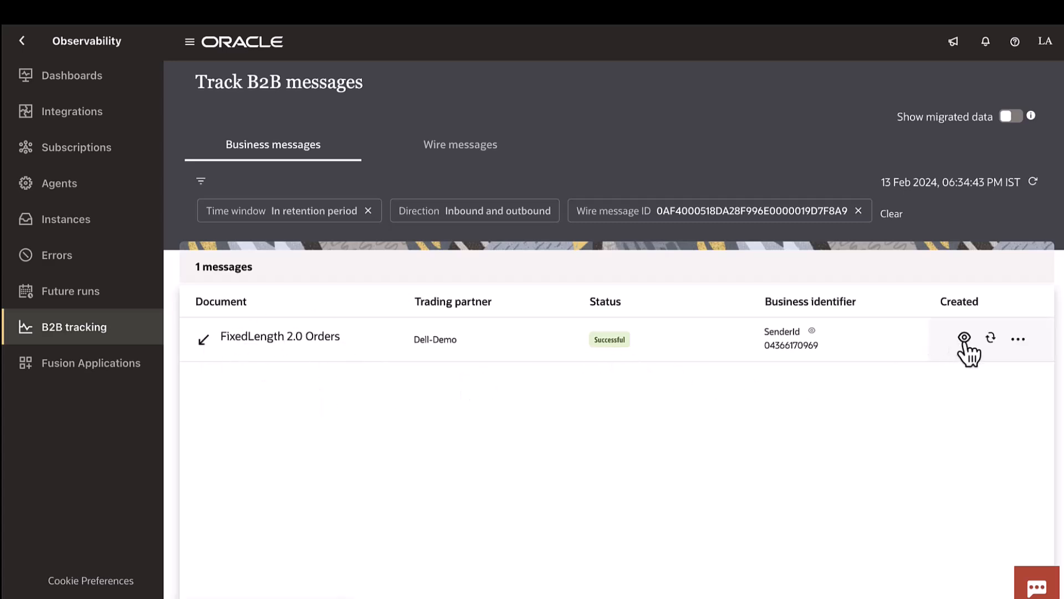
click(813, 332)
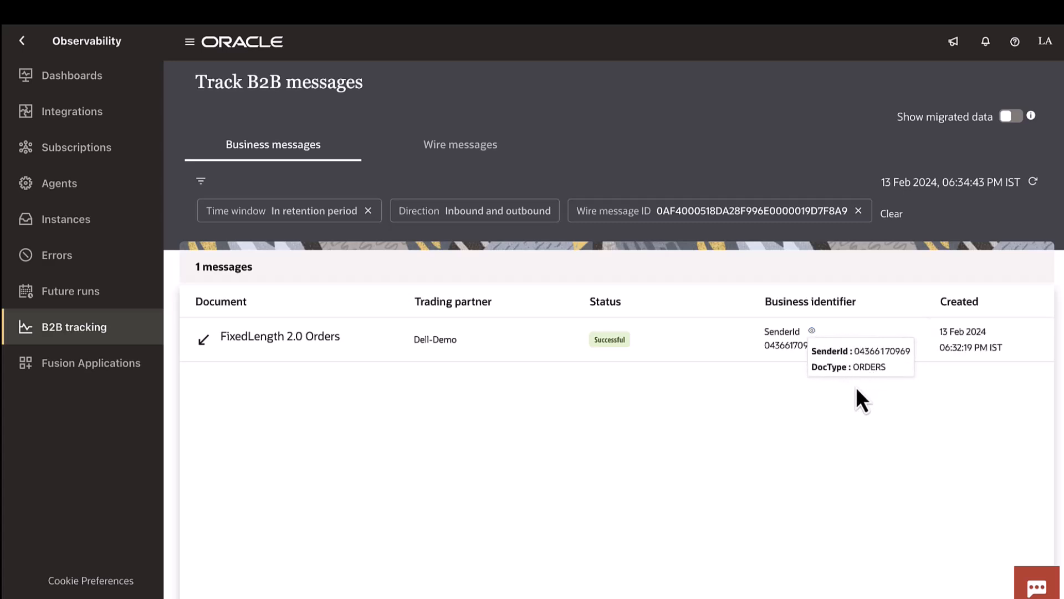
Clear the business message filters, examine the validation errors in the failed FixedLength 2.0 Orders message's log, and close its details.
click(890, 216)
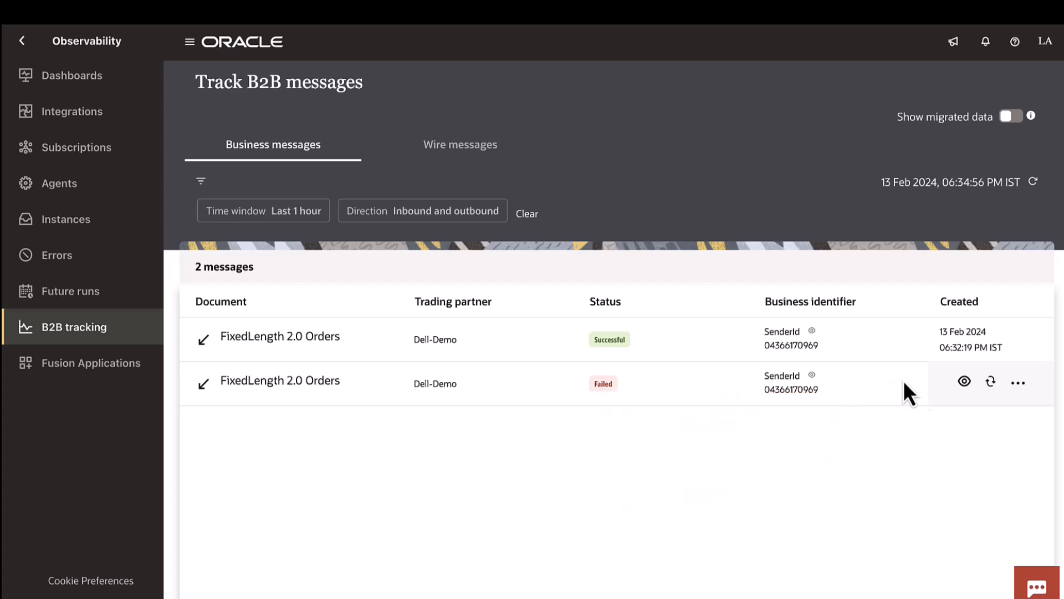
click(602, 387)
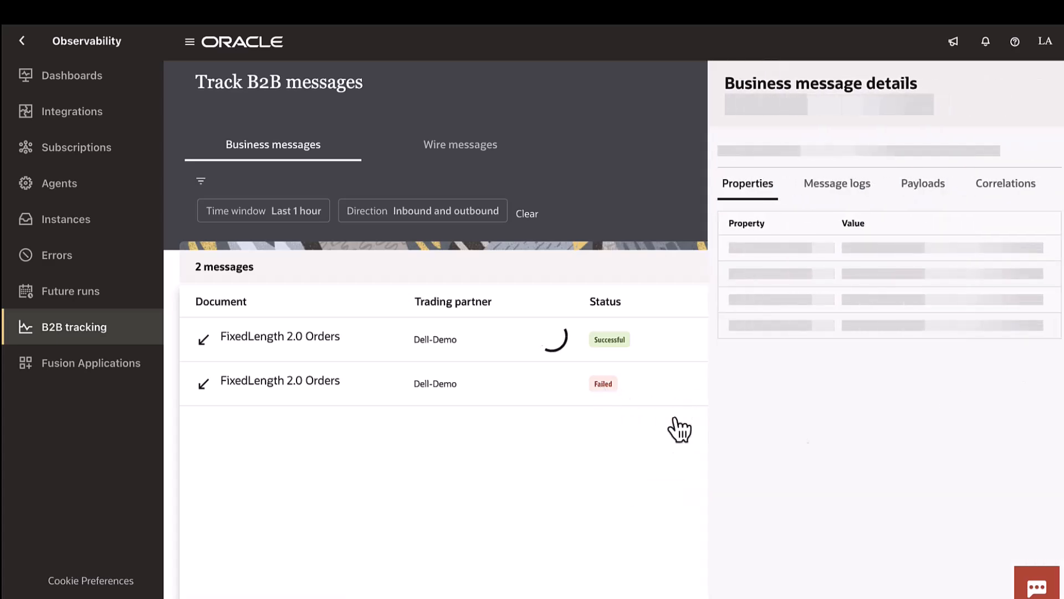
click(865, 189)
scroll(907, 417, down, 2)
scroll(907, 417, down, 1)
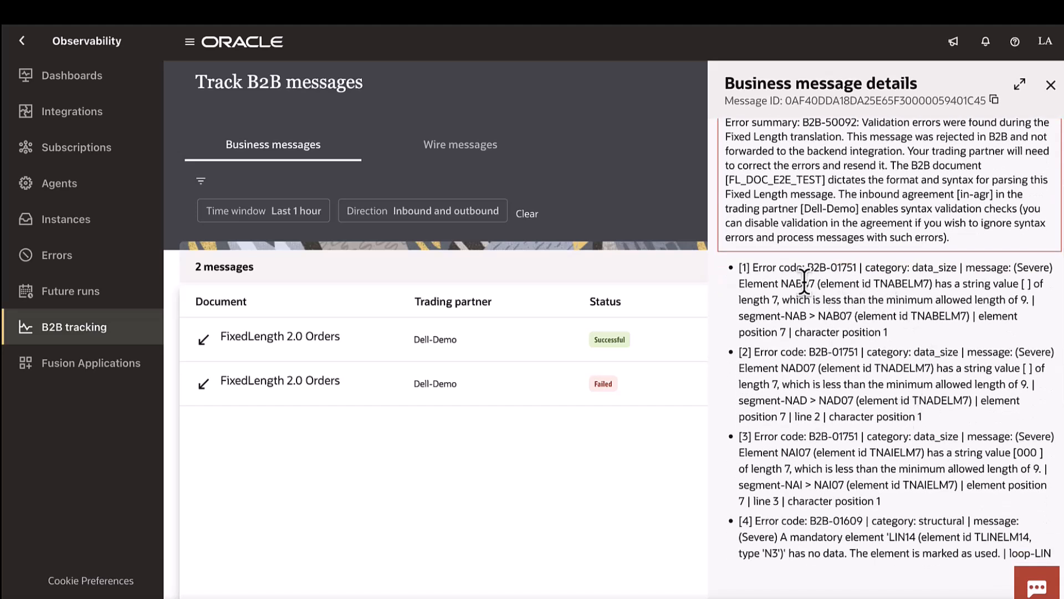
drag(805, 282, 897, 331)
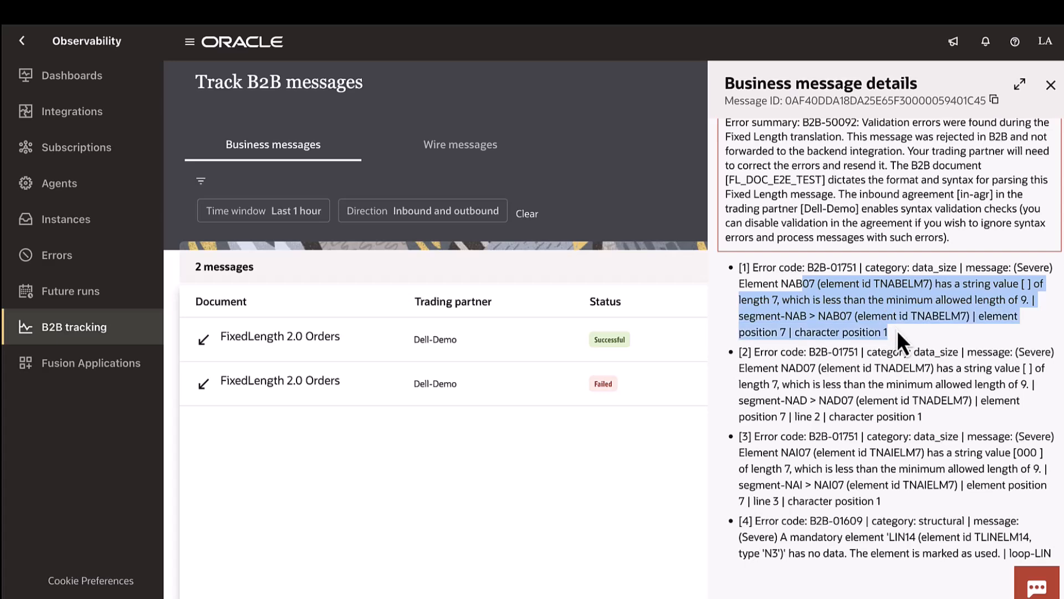
scroll(870, 366, down, 2)
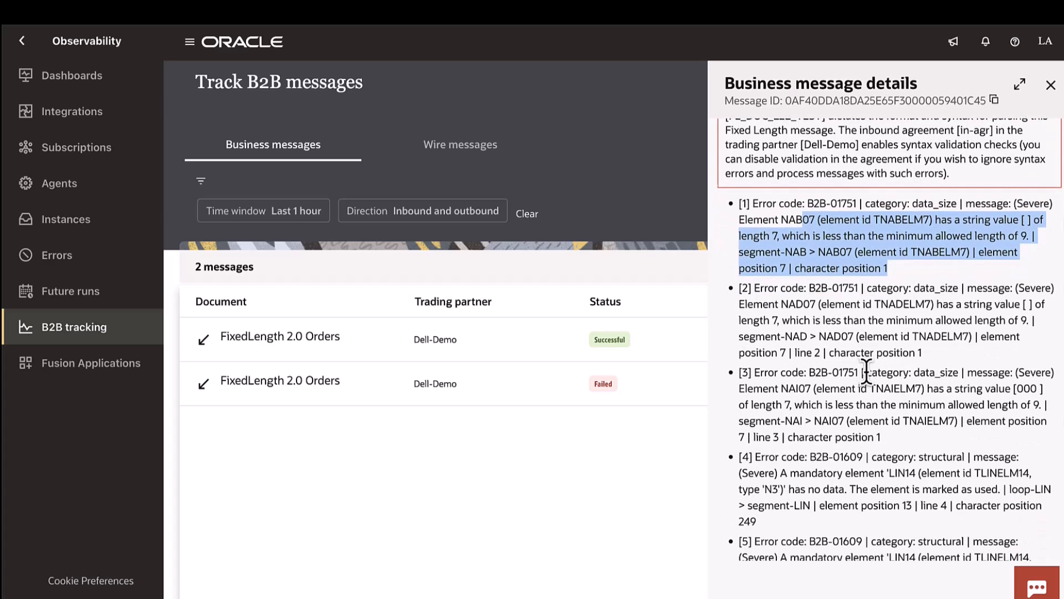
scroll(866, 369, down, 1)
scroll(866, 370, down, 3)
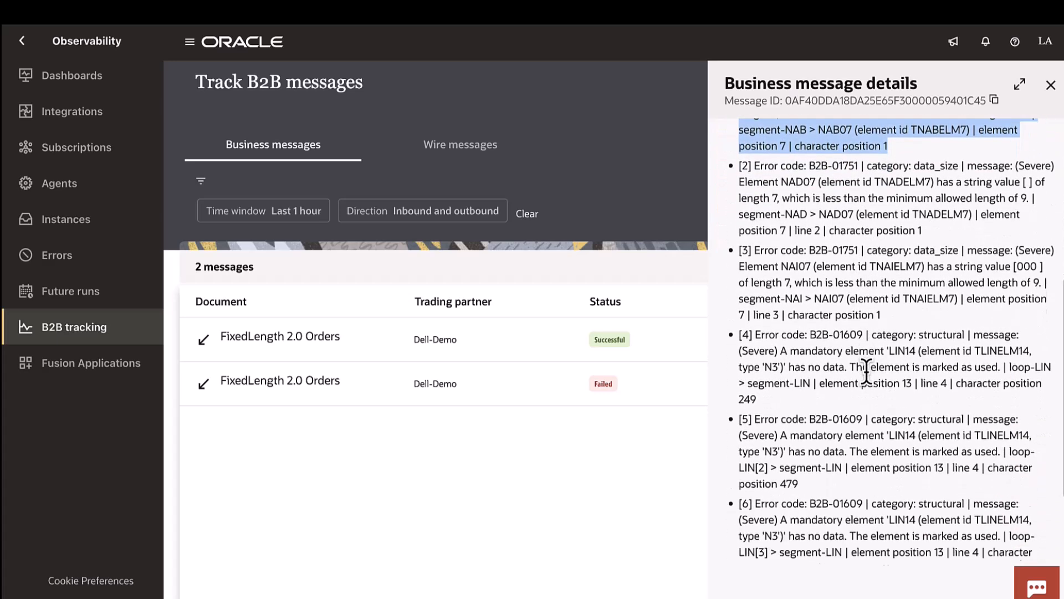
scroll(866, 371, down, 2)
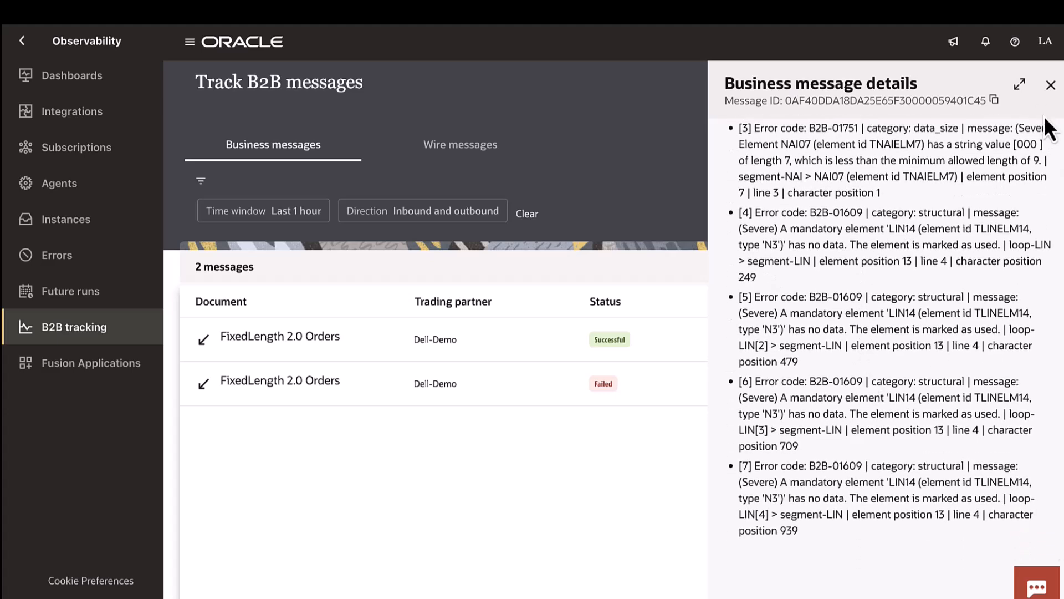
click(1051, 85)
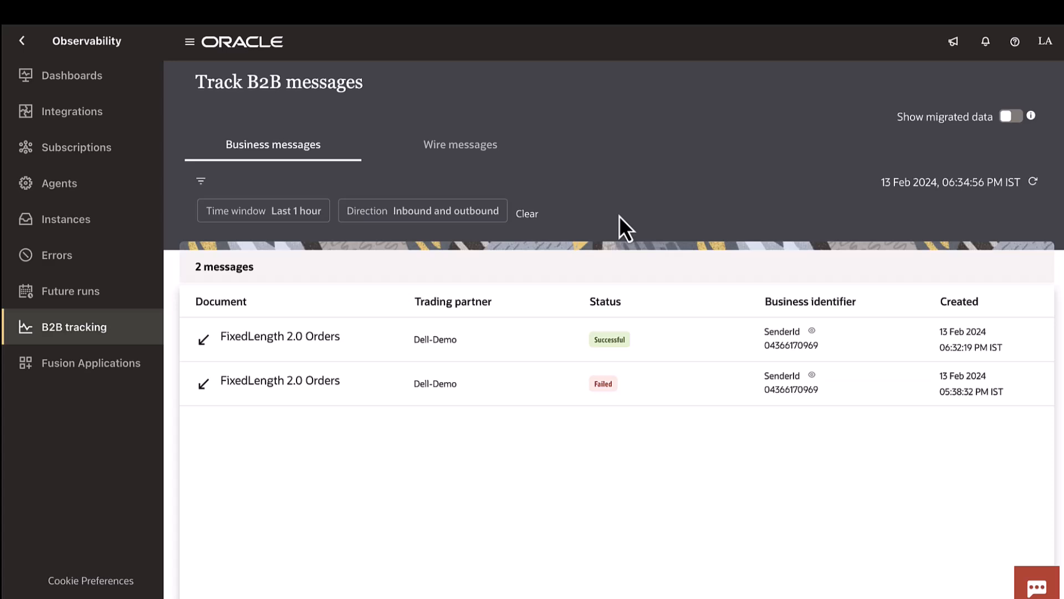